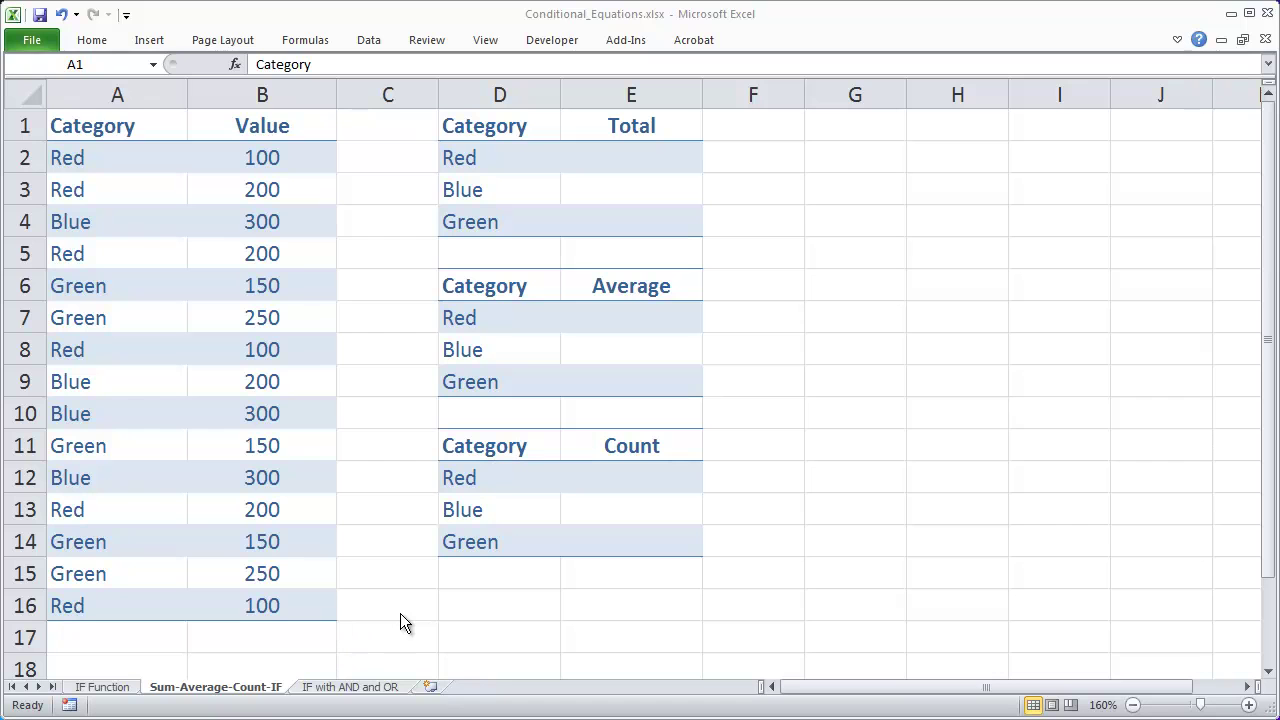
- In the Red total cell E2, start a SUMIF with the absolute category range $A$2:$A$16
{"action": "left_click", "coordinate": [79, 127]}
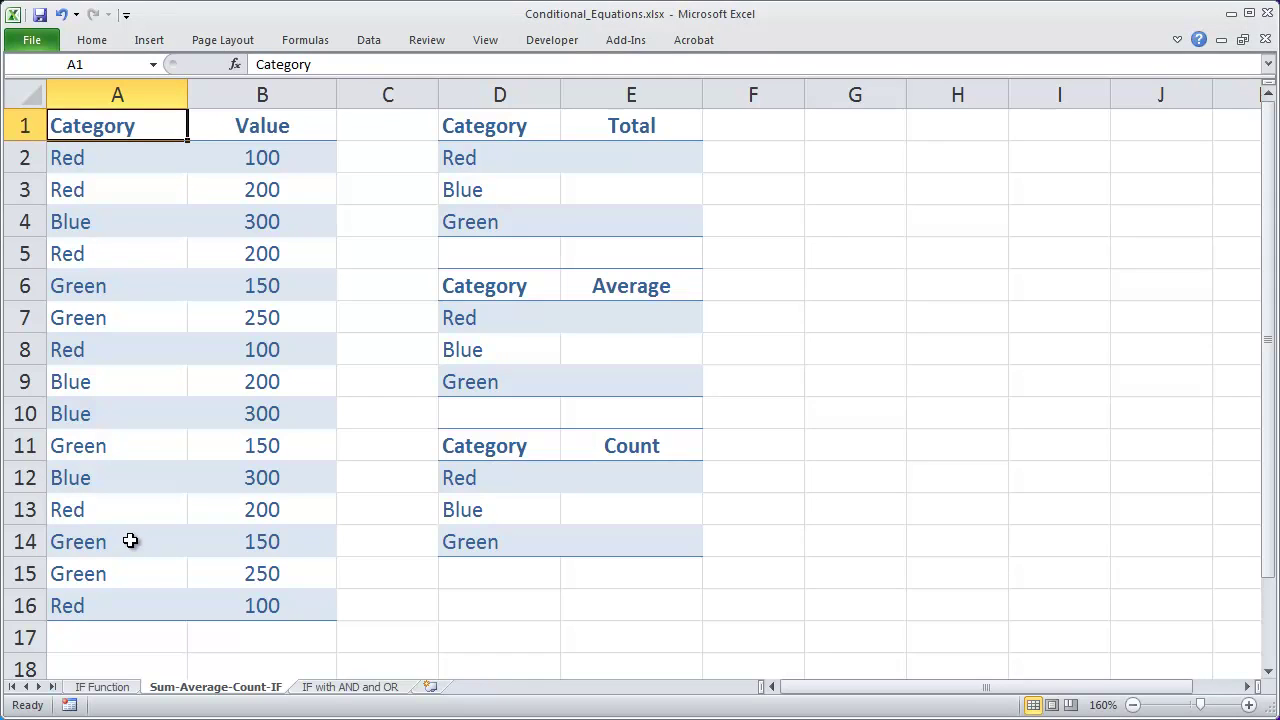
{"action": "left_click", "coordinate": [102, 158]}
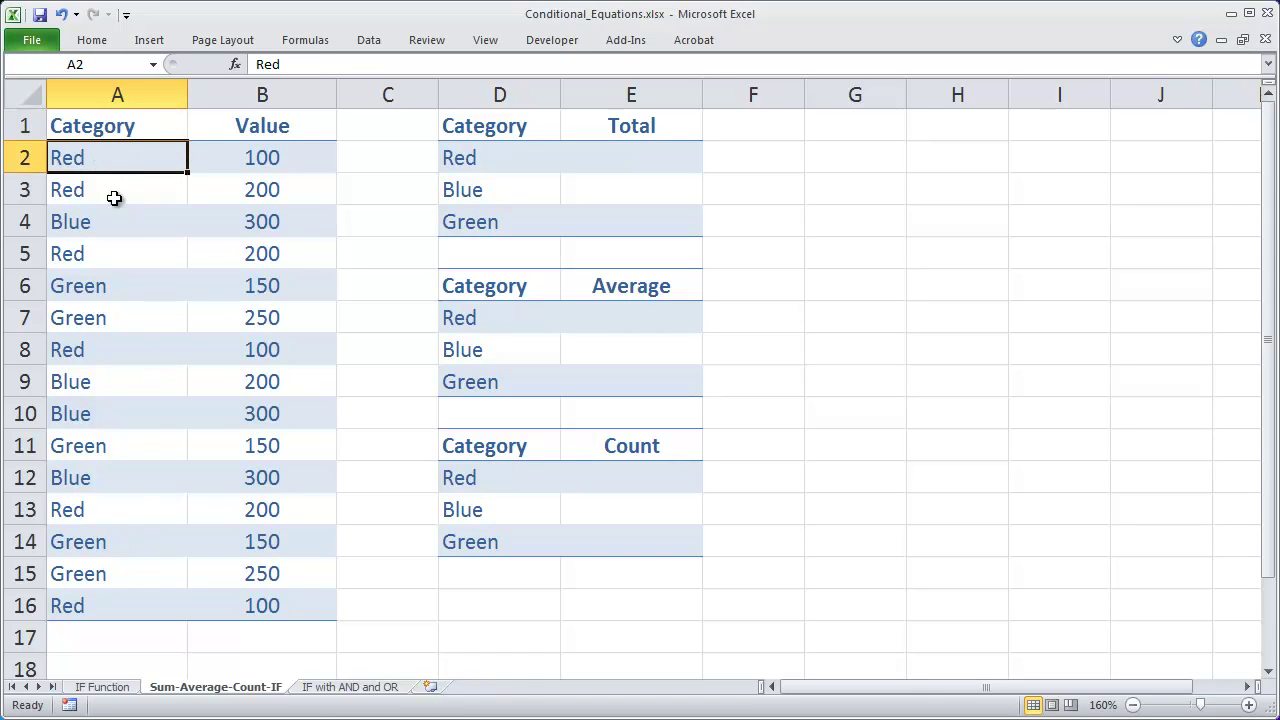
{"action": "left_click", "coordinate": [656, 159]}
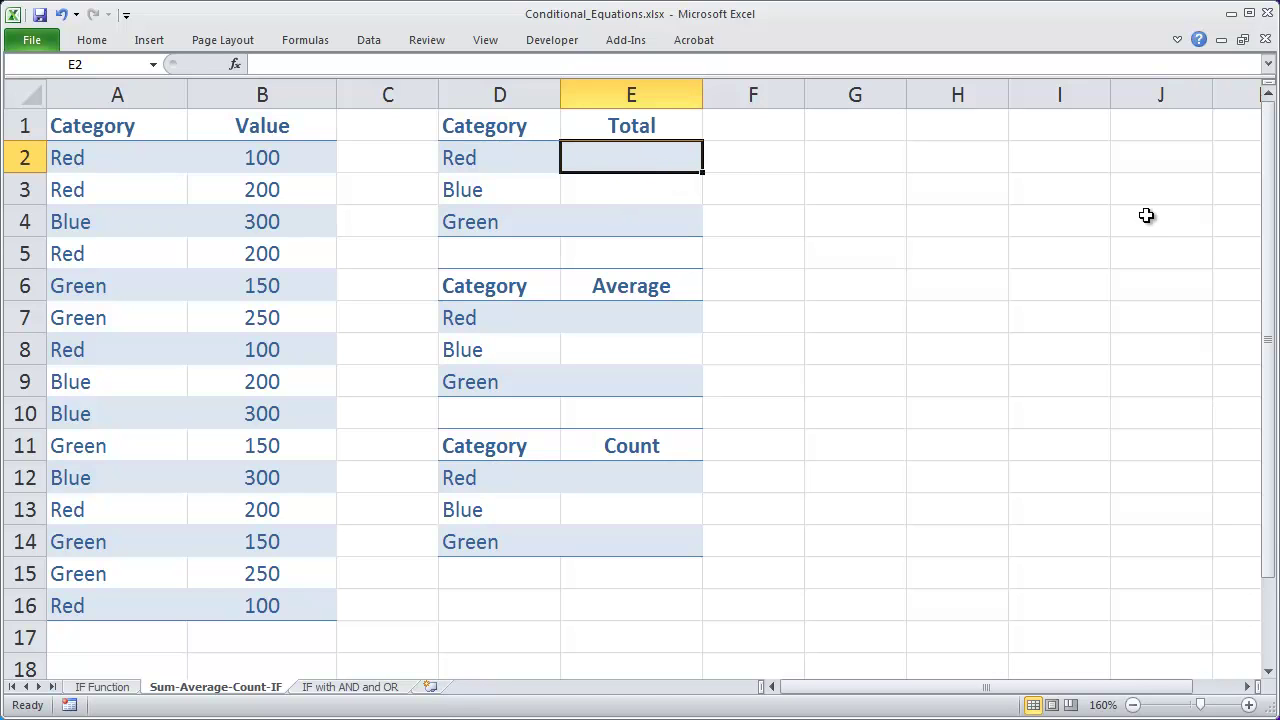
{"action": "type", "text": "=sumif"}
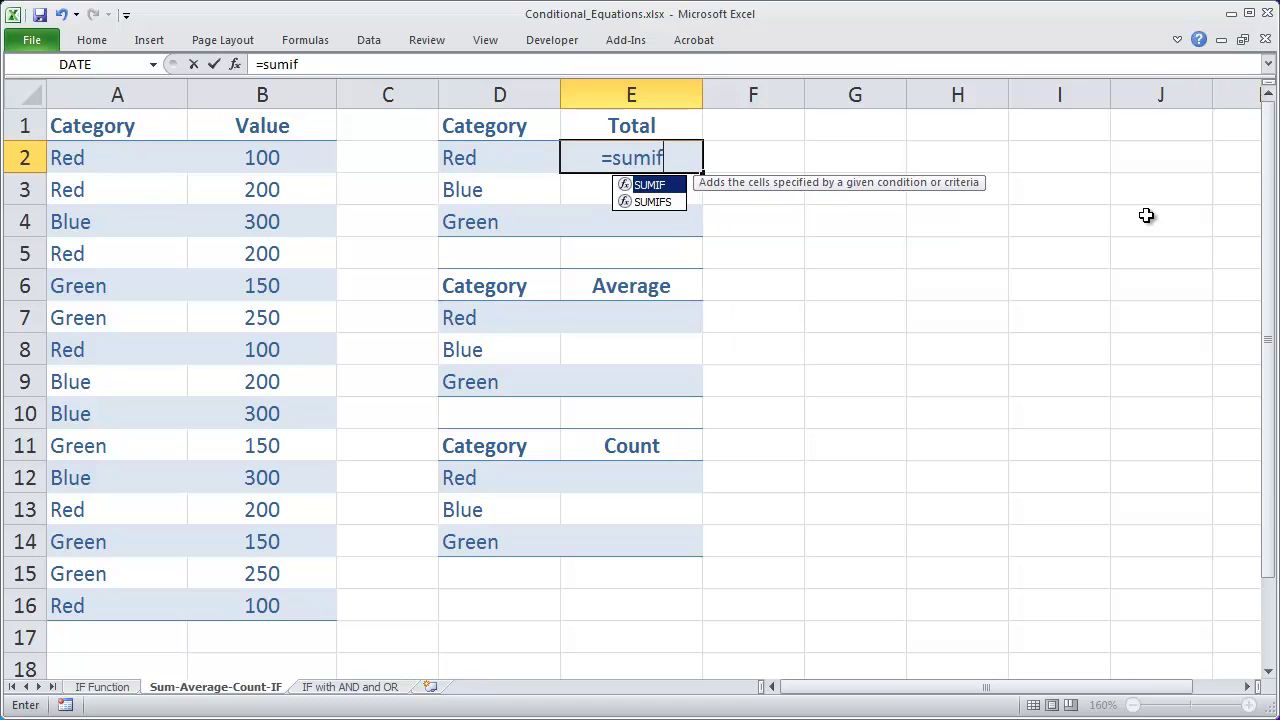
{"action": "type", "text": "("}
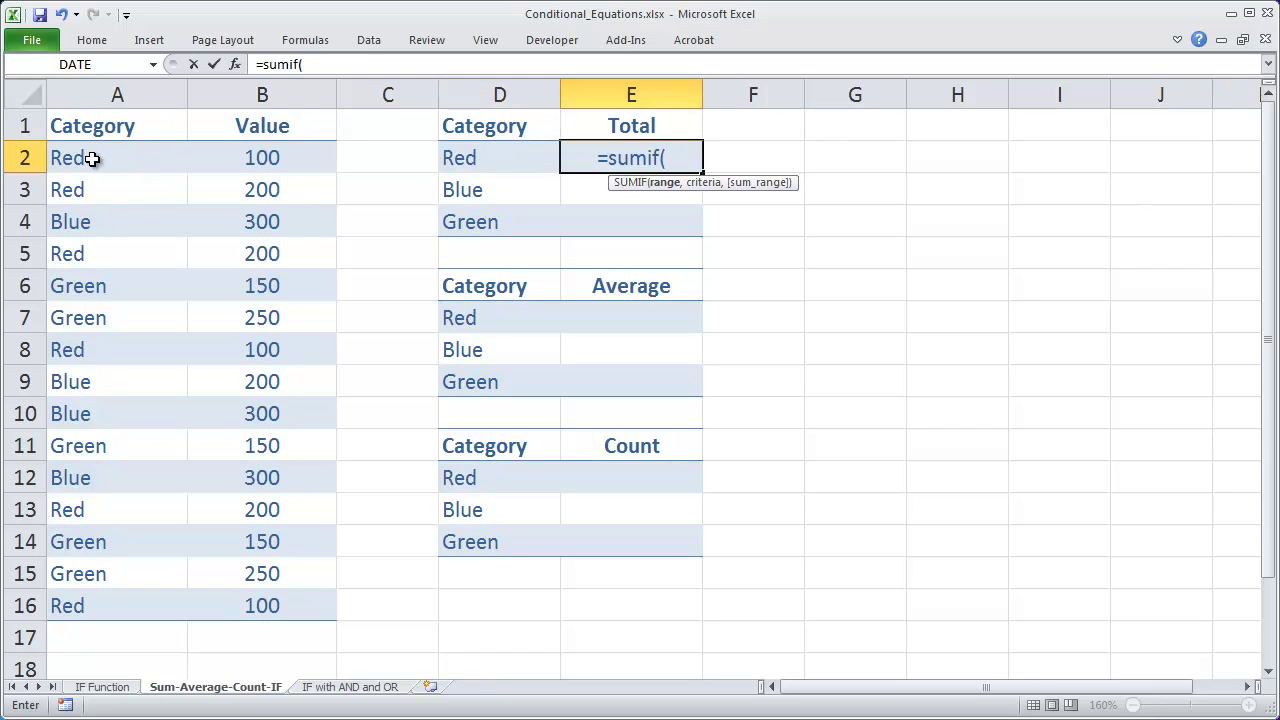
{"action": "left_click_drag", "start_coordinate": [91, 158], "coordinate": [90, 598]}
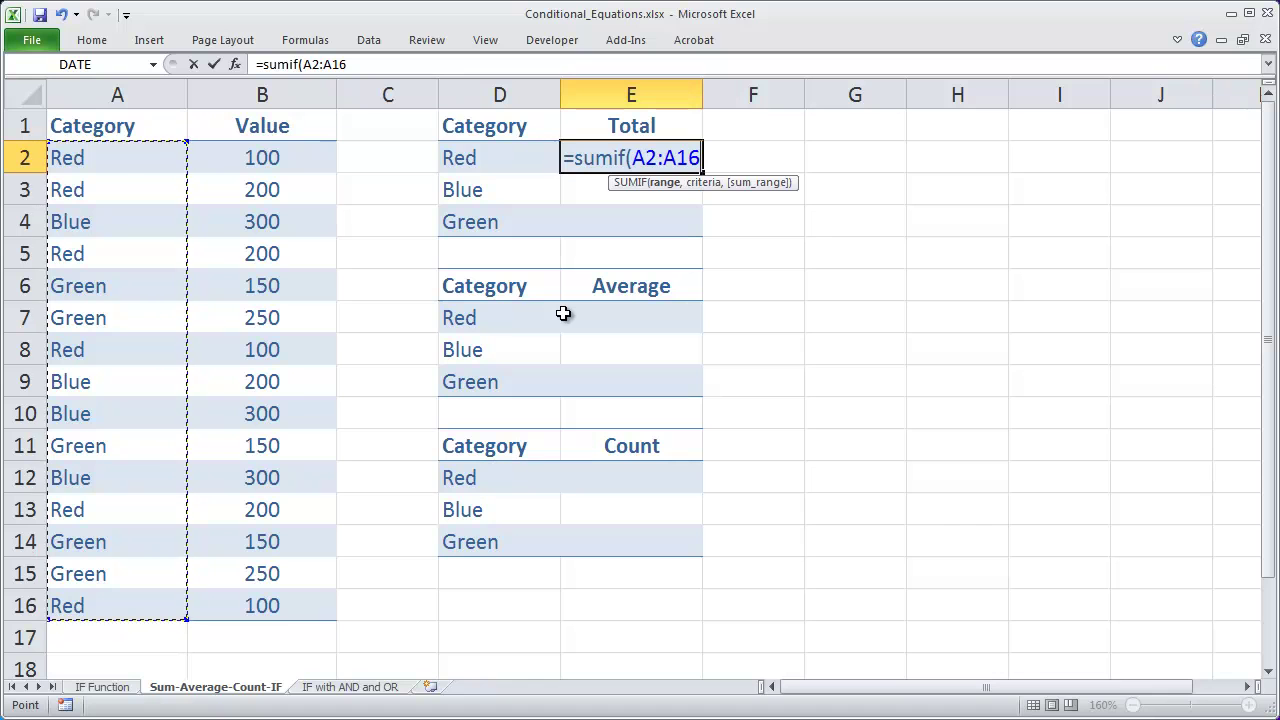
{"action": "key", "text": "F4"}
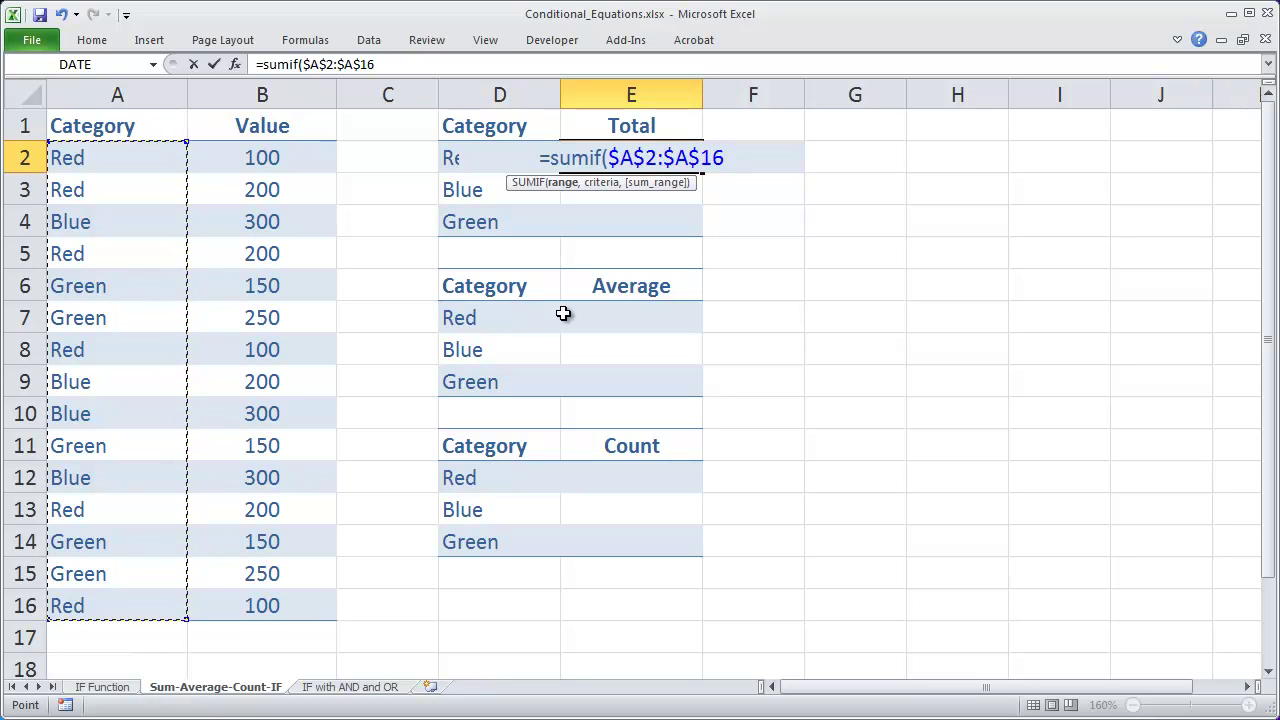
- Complete the SUMIF with criterion D2 and absolute sum range $B$2:$B$16
{"action": "type", "text": ","}
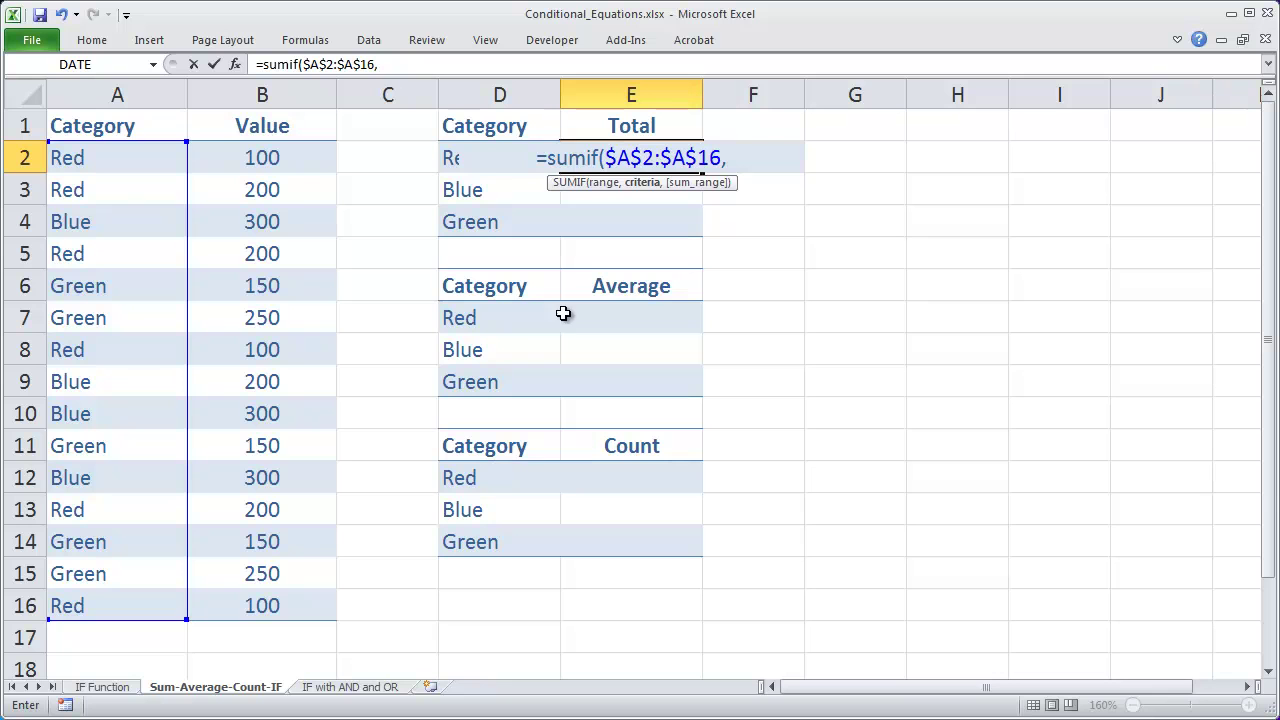
{"action": "left_click", "coordinate": [447, 161]}
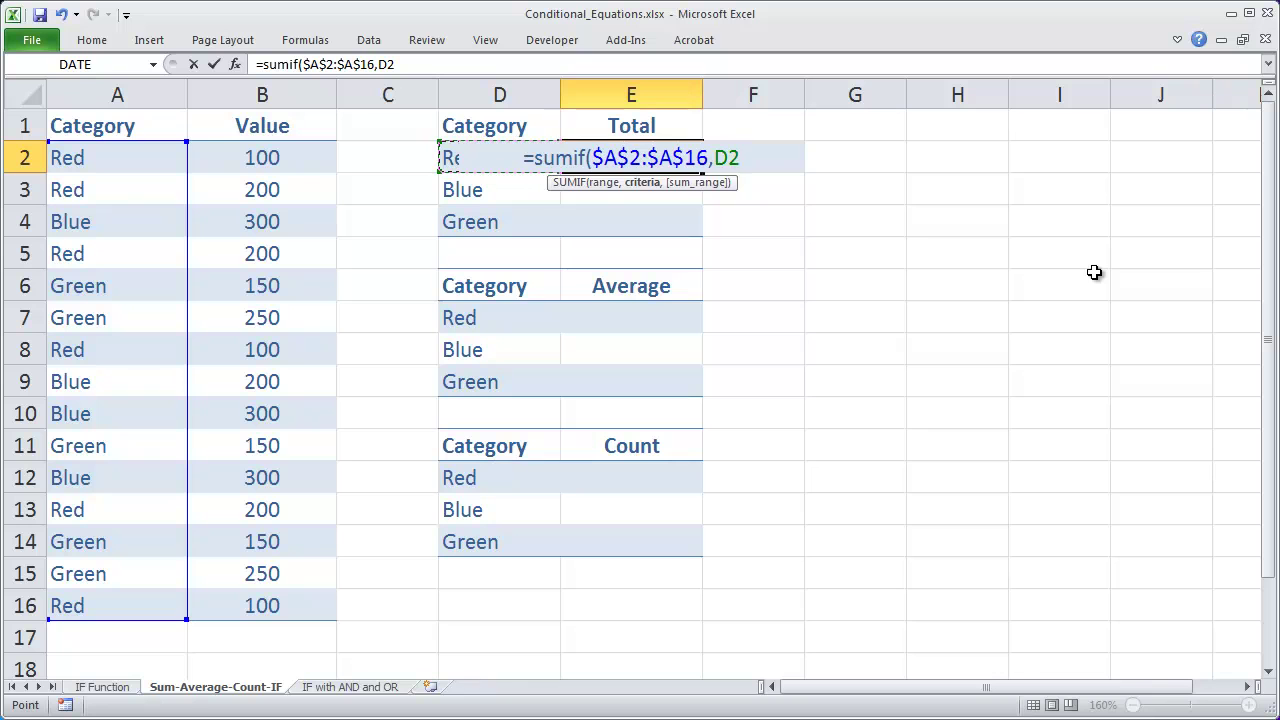
{"action": "type", "text": ","}
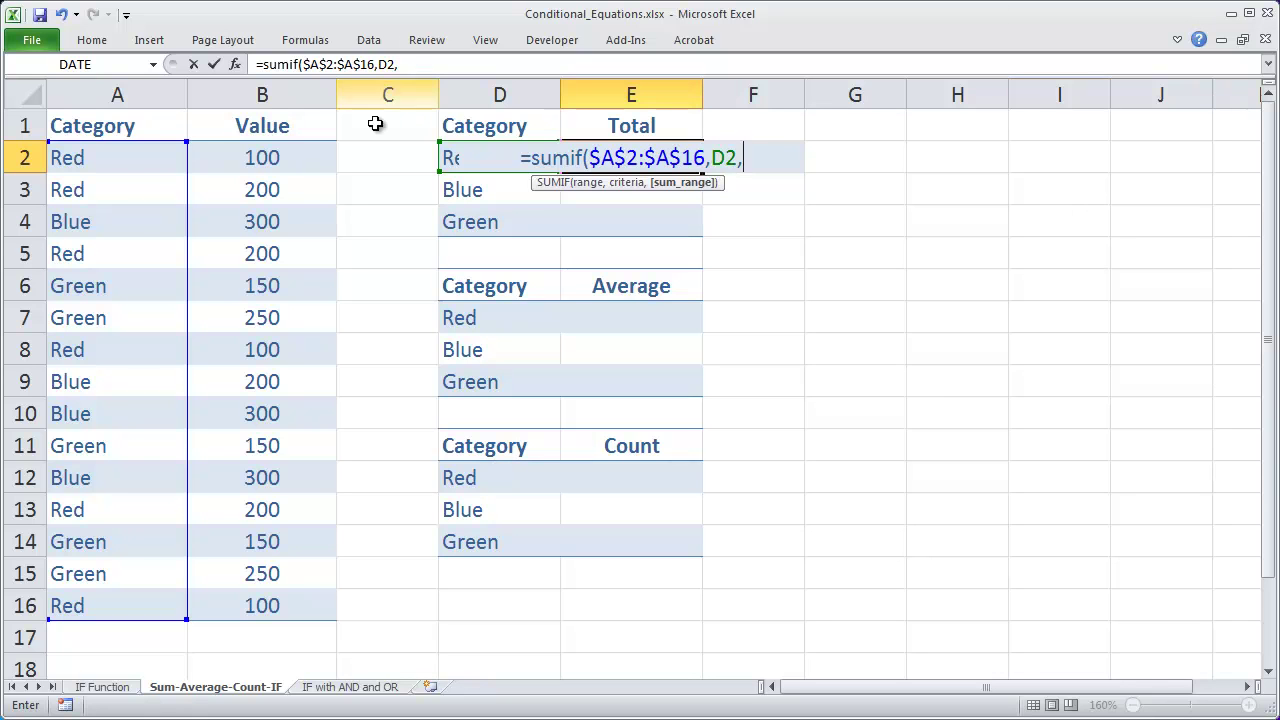
{"action": "left_click_drag", "start_coordinate": [247, 148], "coordinate": [286, 619]}
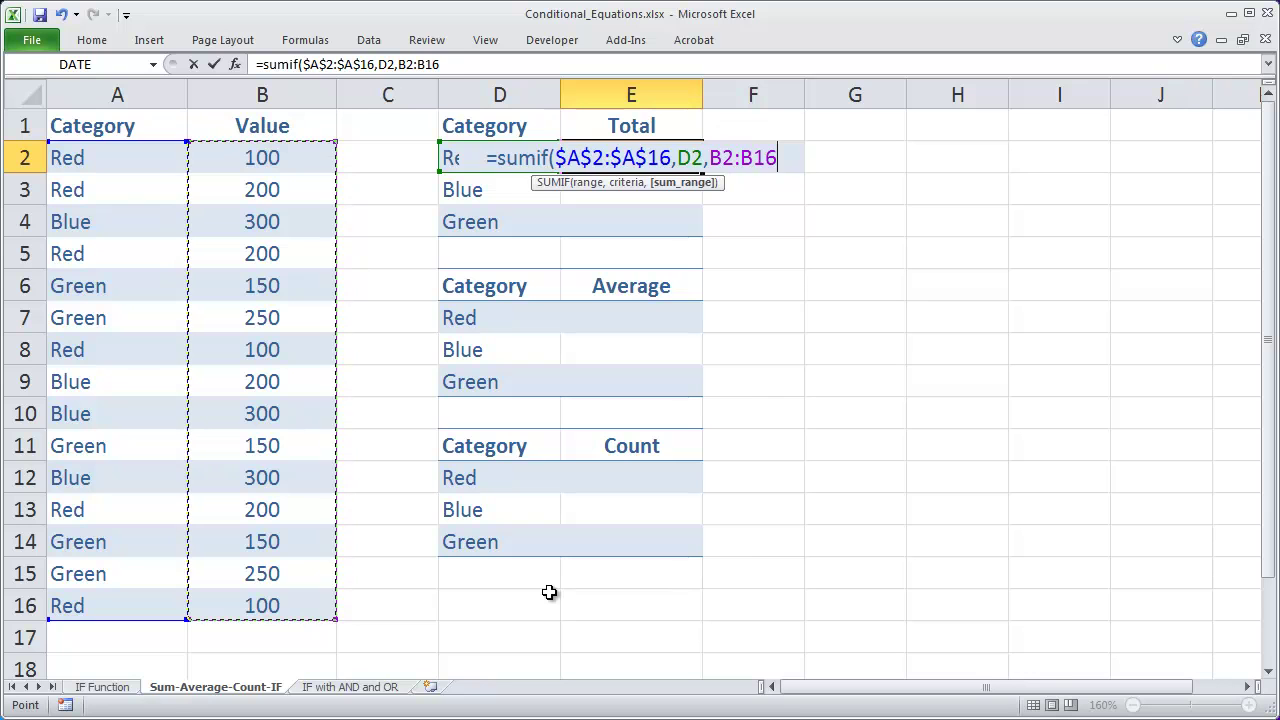
{"action": "key", "text": "F4"}
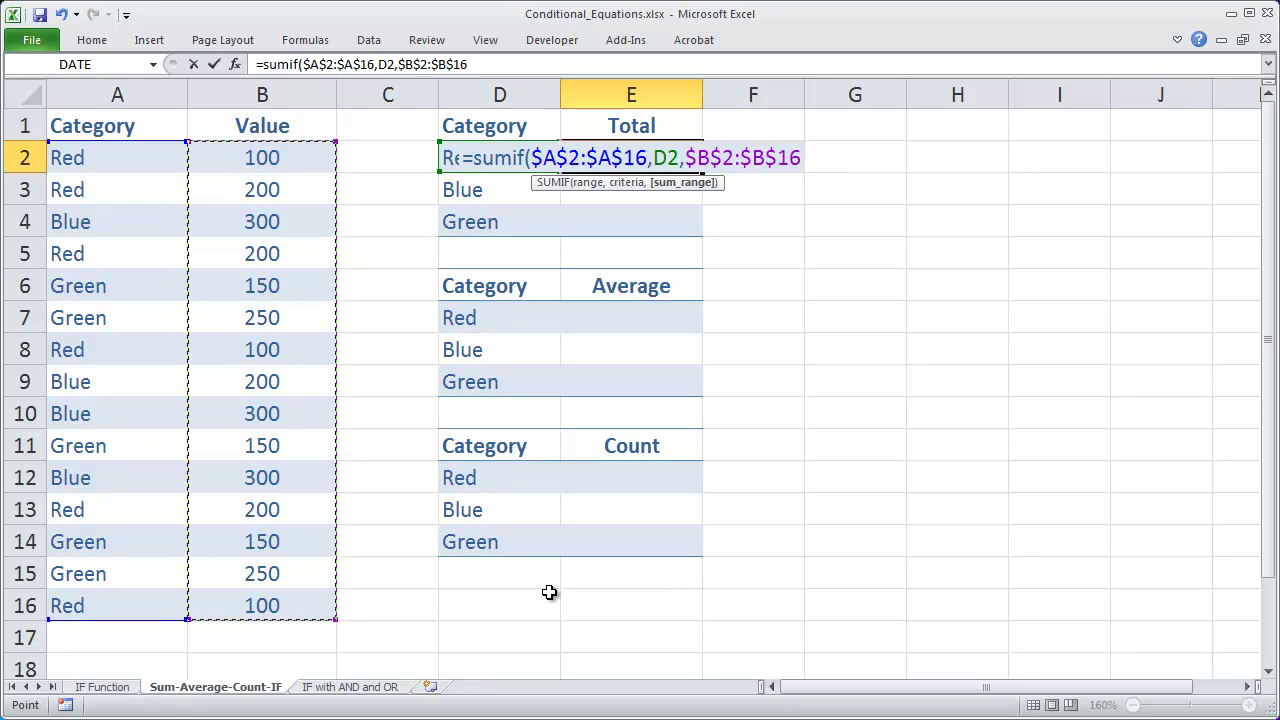
{"action": "type", "text": ")"}
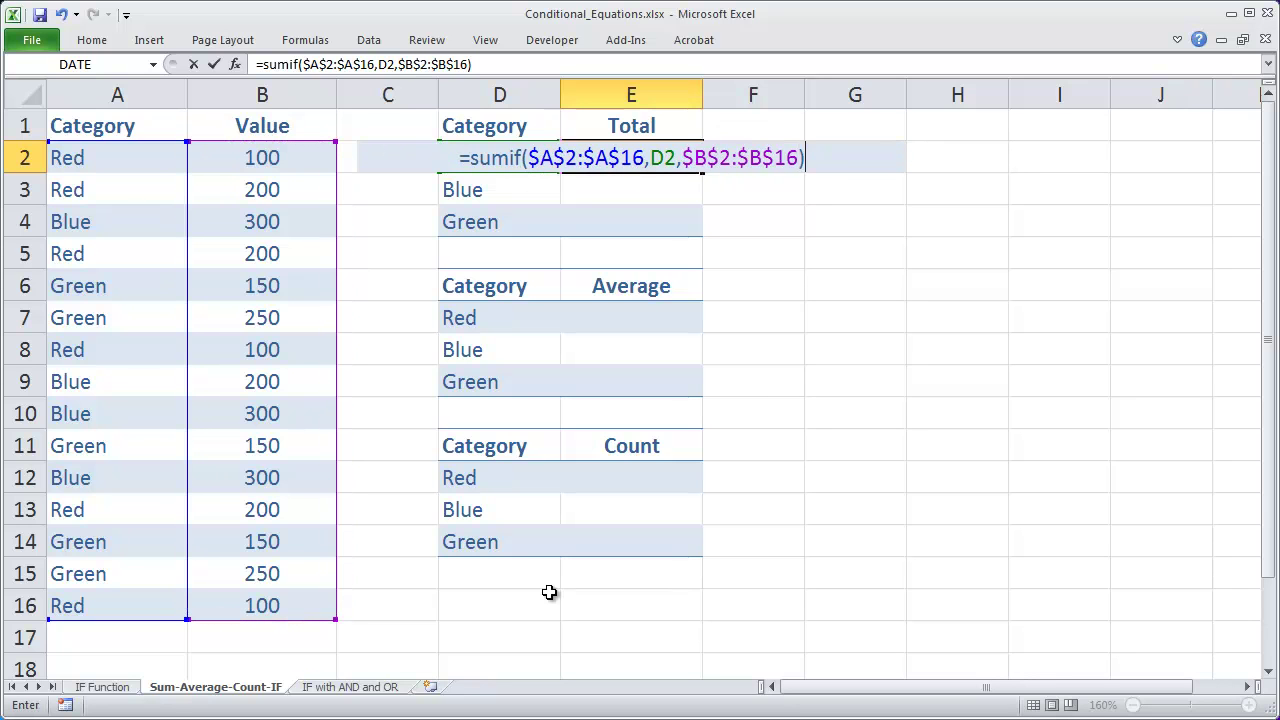
- Confirm the Red total formula in E2 and fill it down through E4
{"action": "key", "text": "Return"}
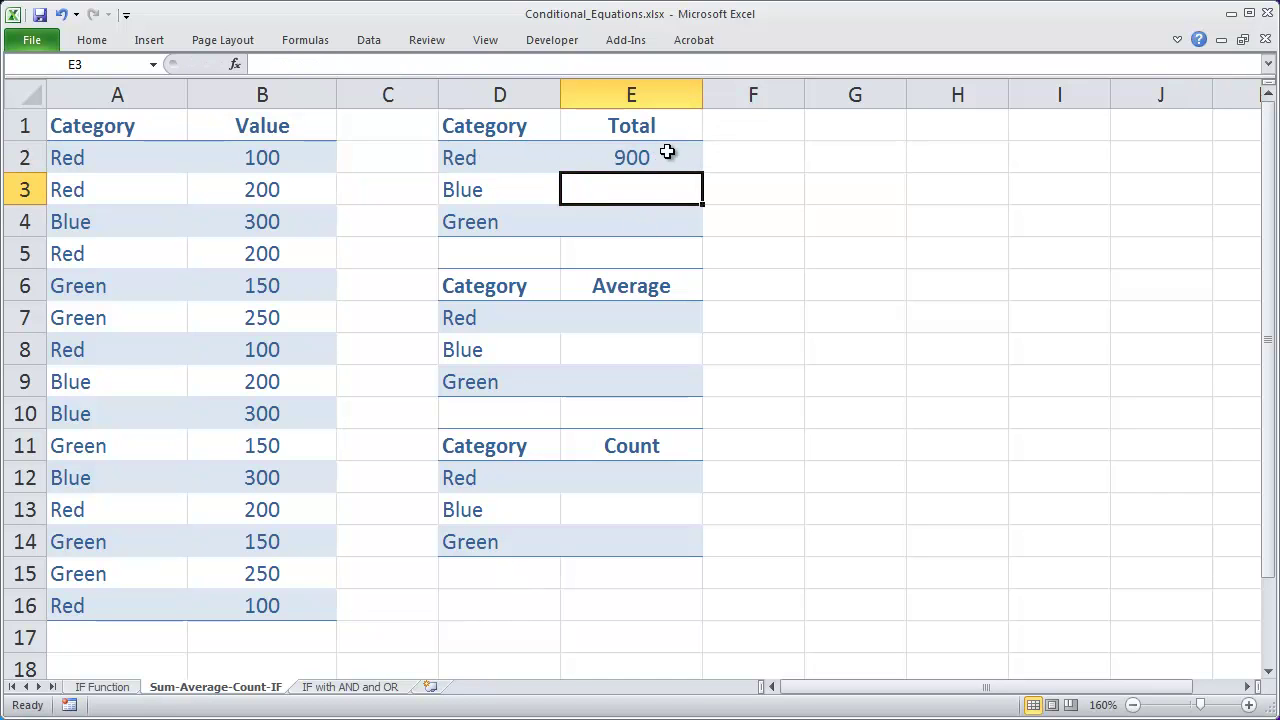
{"action": "left_click", "coordinate": [677, 151]}
{"action": "left_click_drag", "start_coordinate": [702, 174], "coordinate": [700, 230]}
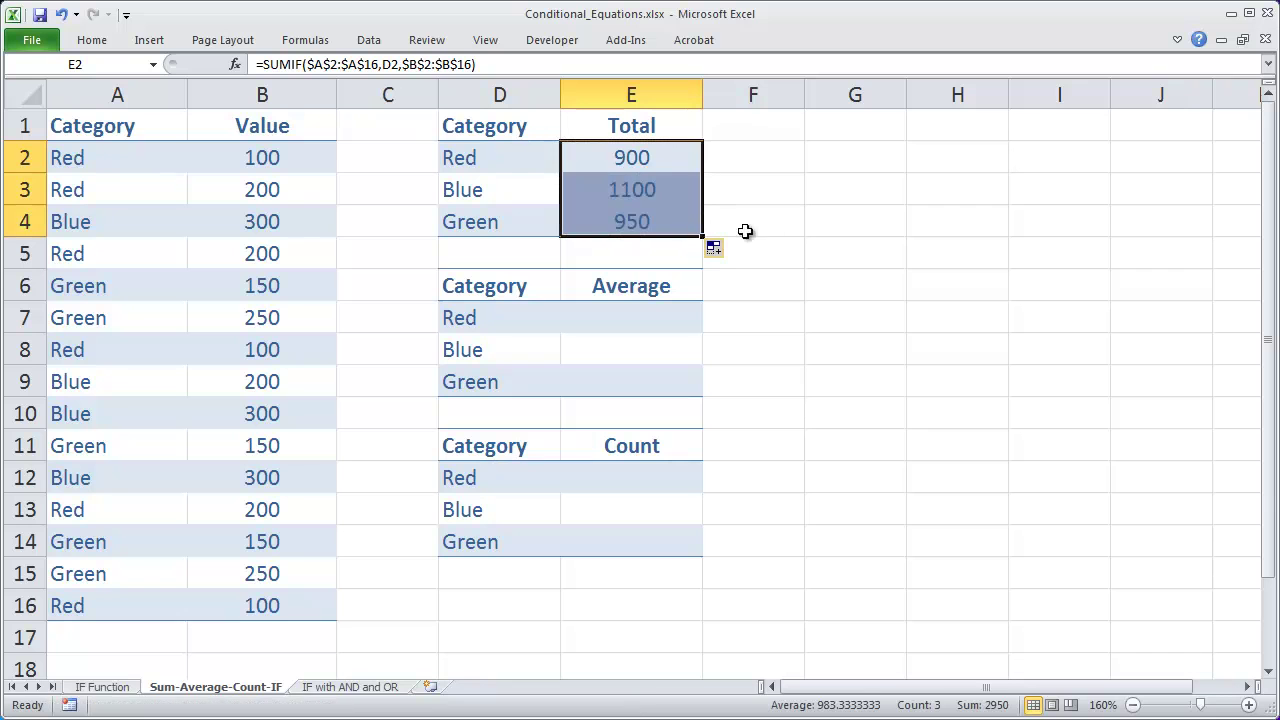
{"action": "left_click", "coordinate": [630, 192]}
- Review the copied total formulas in E2:E4 against the Blue and Red categories
{"action": "left_click", "coordinate": [661, 225]}
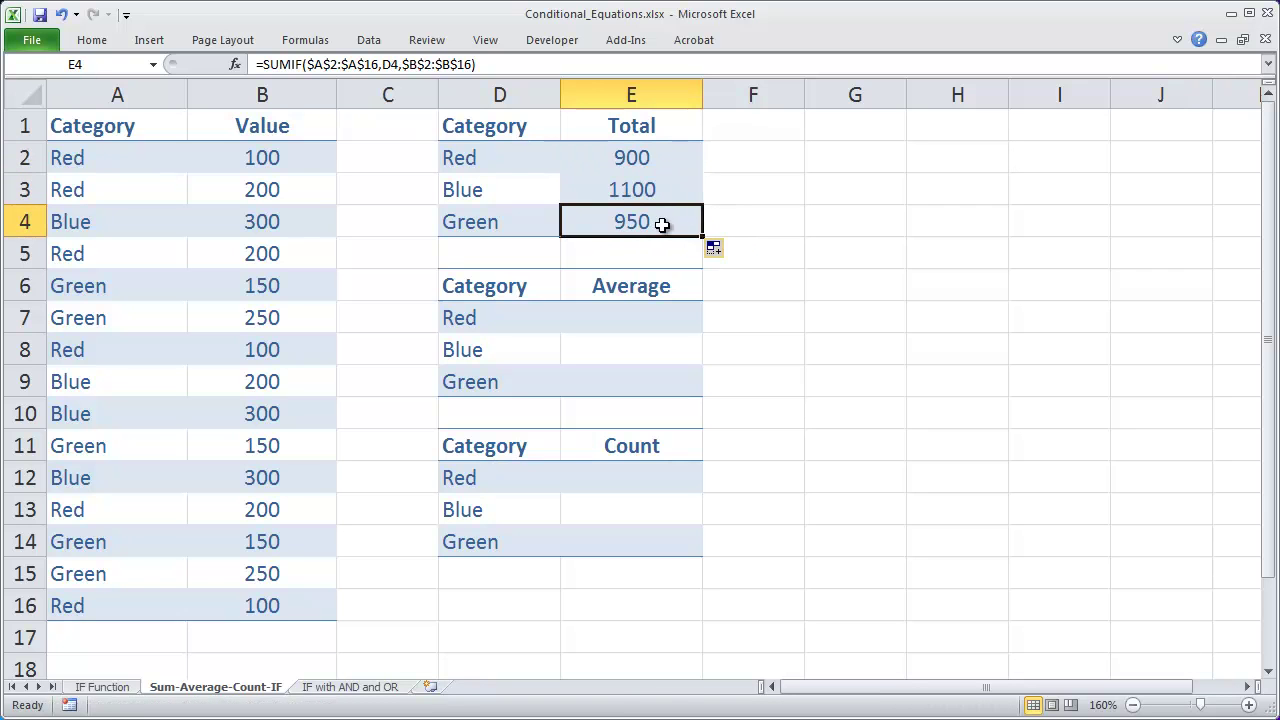
{"action": "left_click", "coordinate": [633, 167]}
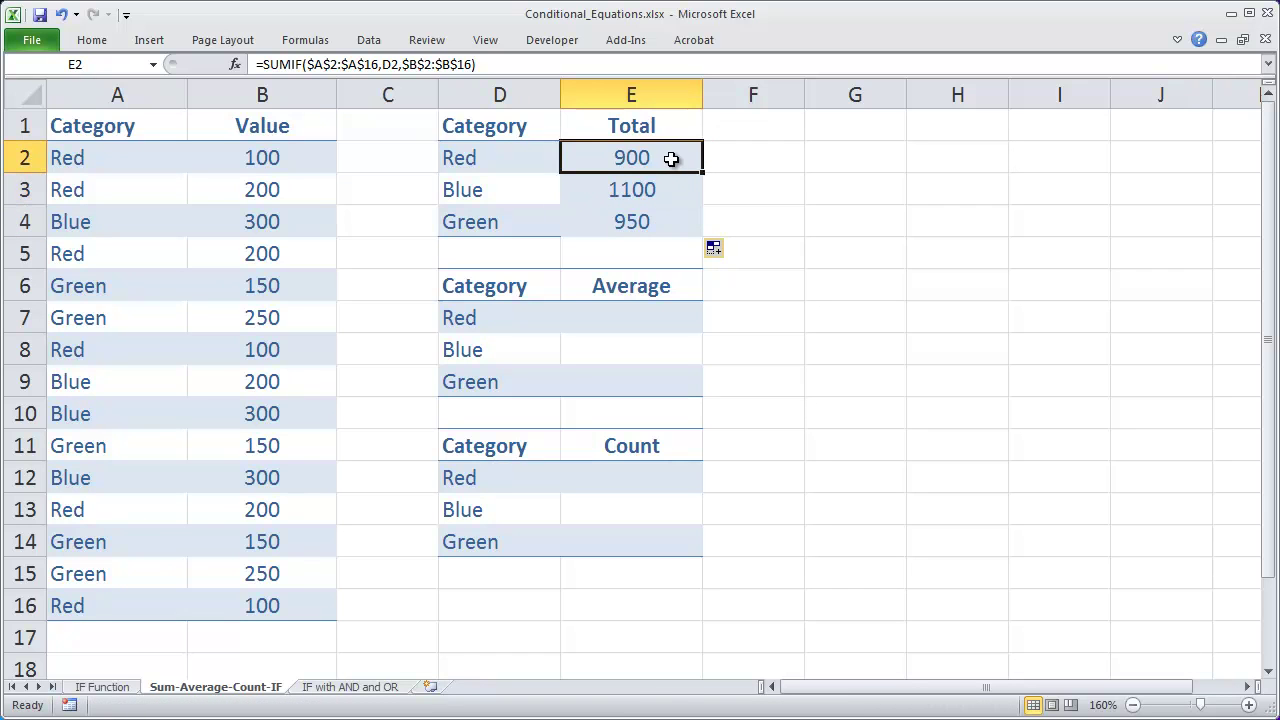
{"action": "left_click", "coordinate": [490, 195]}
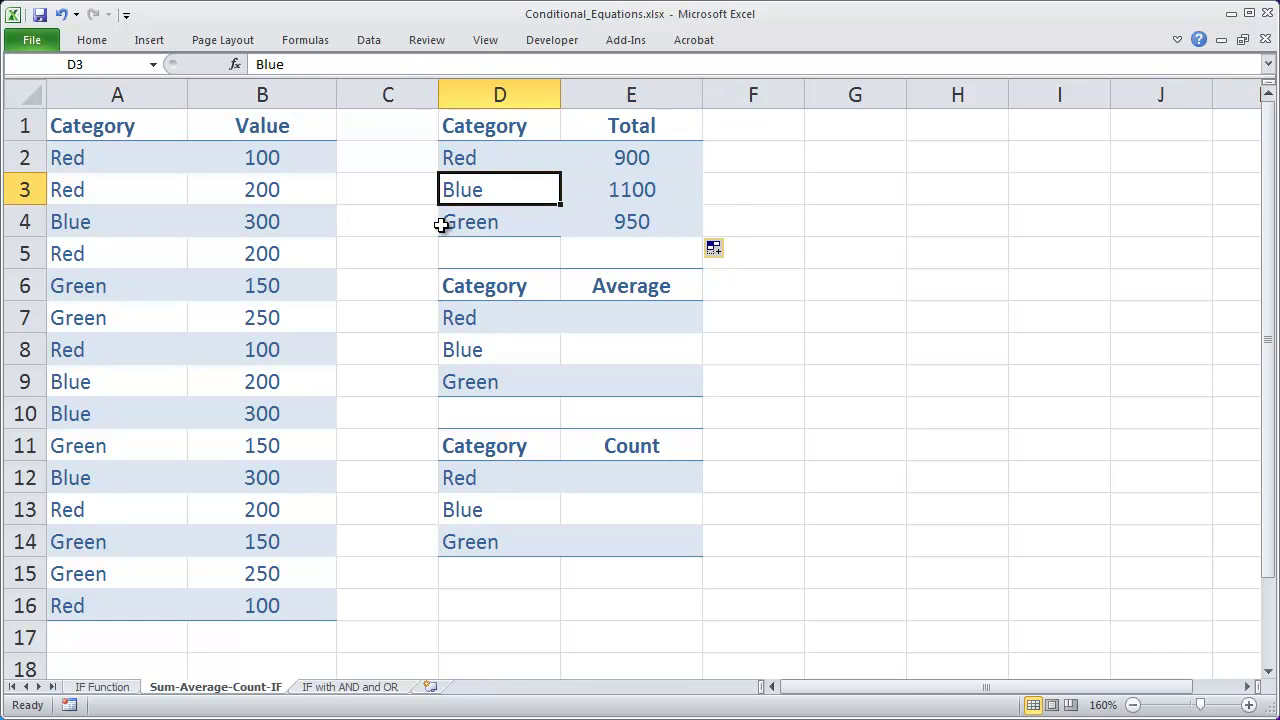
{"action": "left_click", "coordinate": [638, 156]}
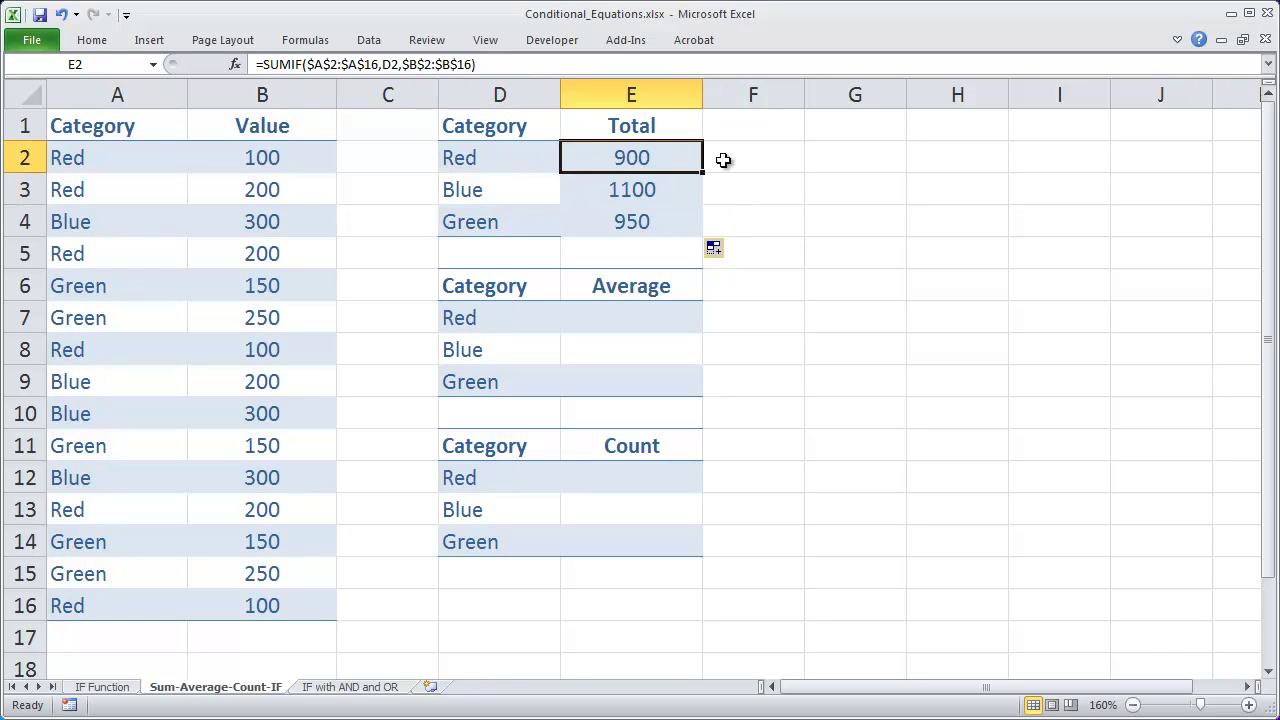
- Re-open the Red total SUMIF in E2 and commit it unchanged
{"action": "double_click", "coordinate": [625, 157]}
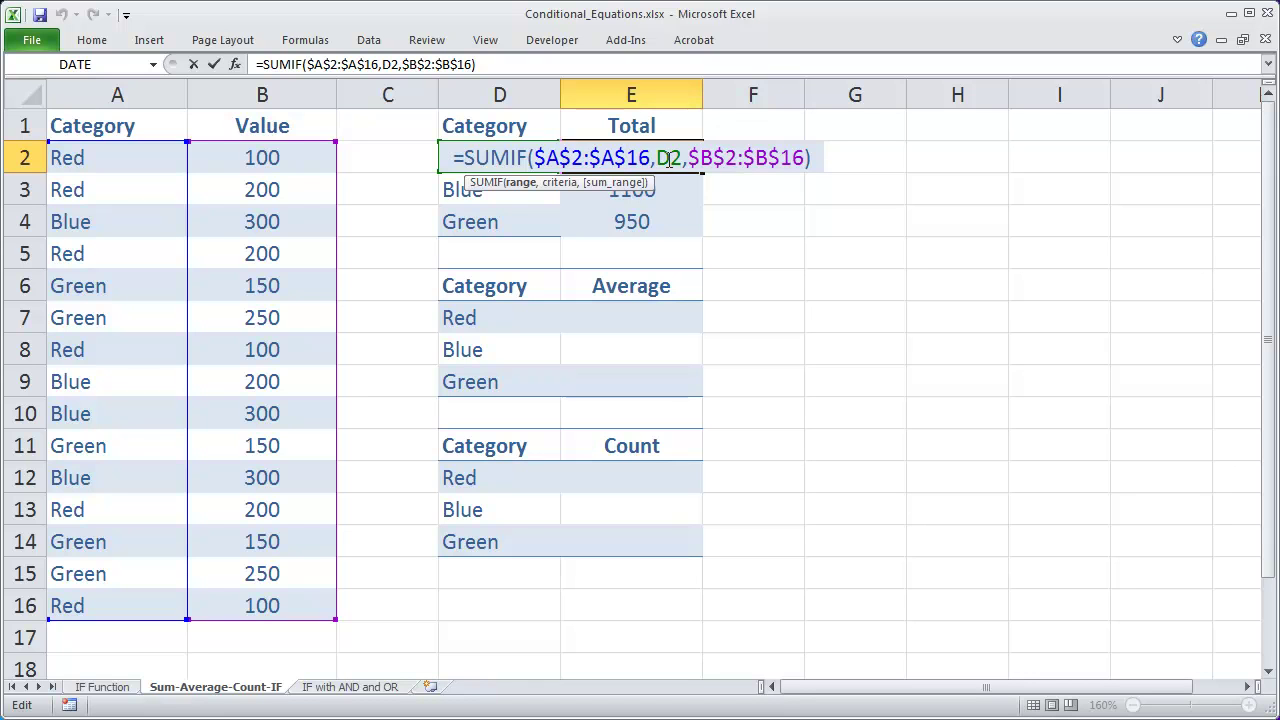
{"action": "key", "text": "Return"}
{"action": "left_click", "coordinate": [477, 160]}
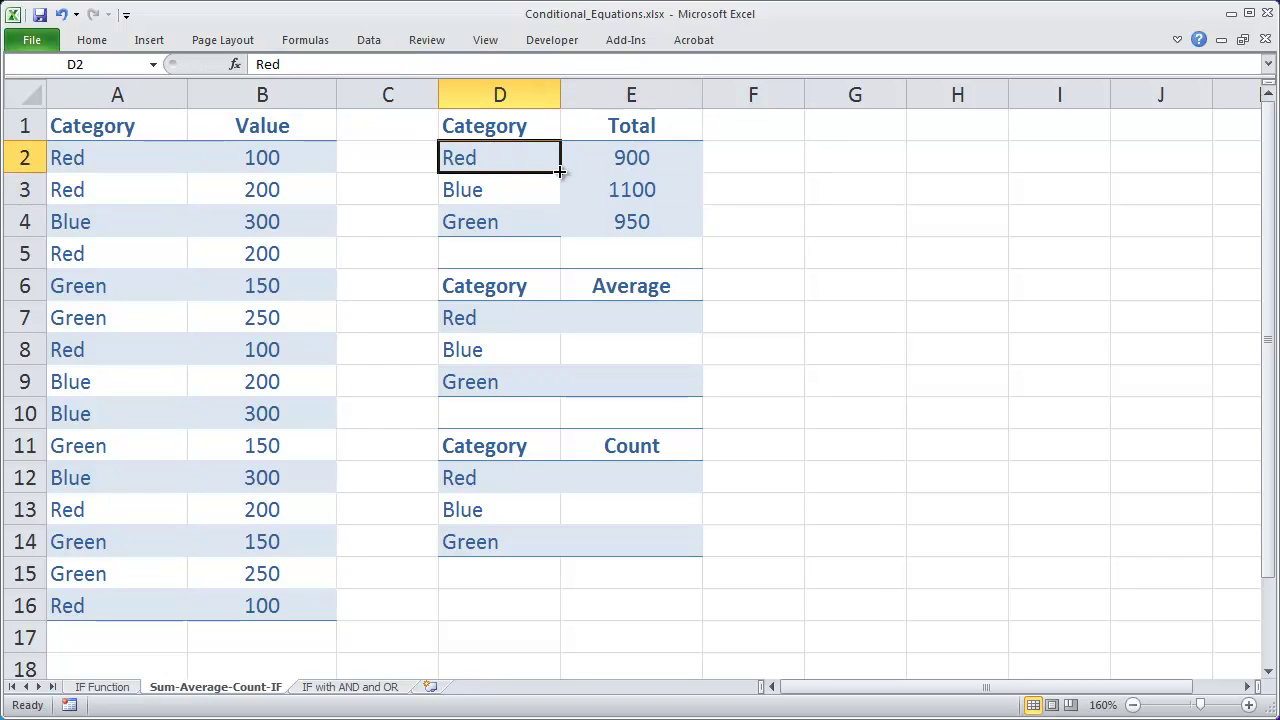
{"action": "double_click", "coordinate": [662, 160]}
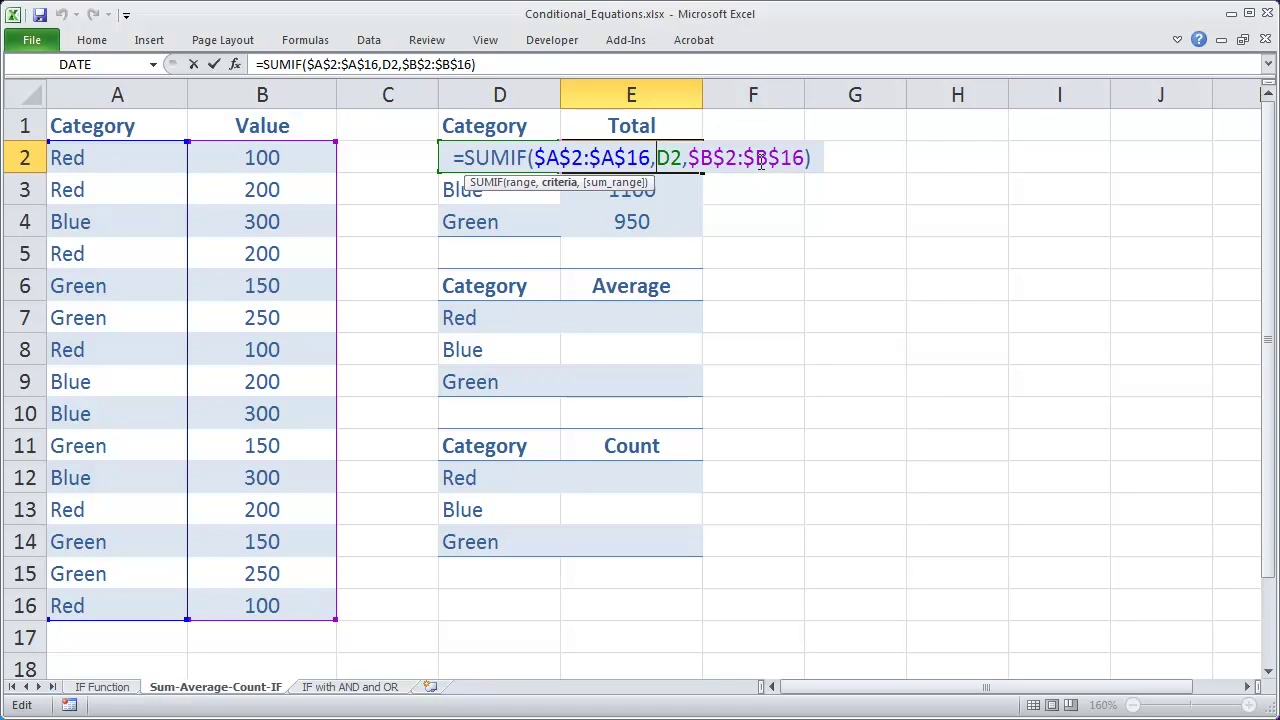
{"action": "key", "text": "Return"}
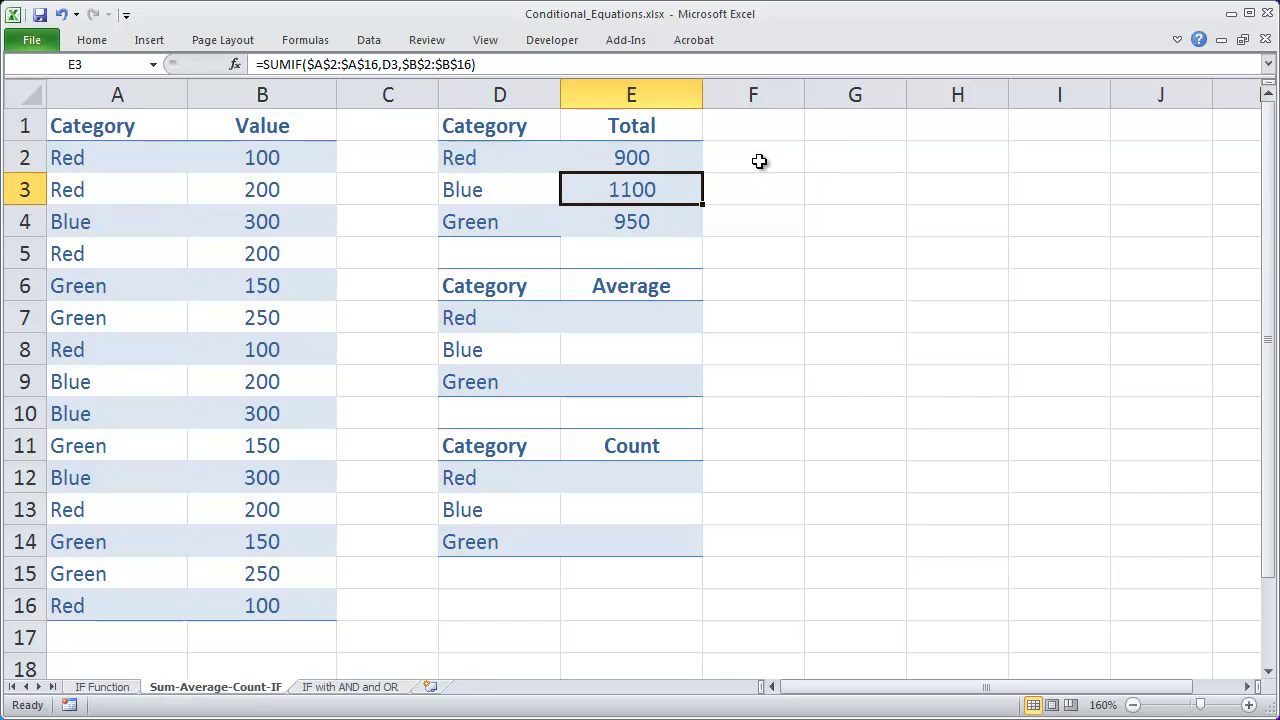
- Point out the Red and Blue entries in column A and values 100 and 300 to explain SUMIF
{"action": "left_click", "coordinate": [90, 161]}
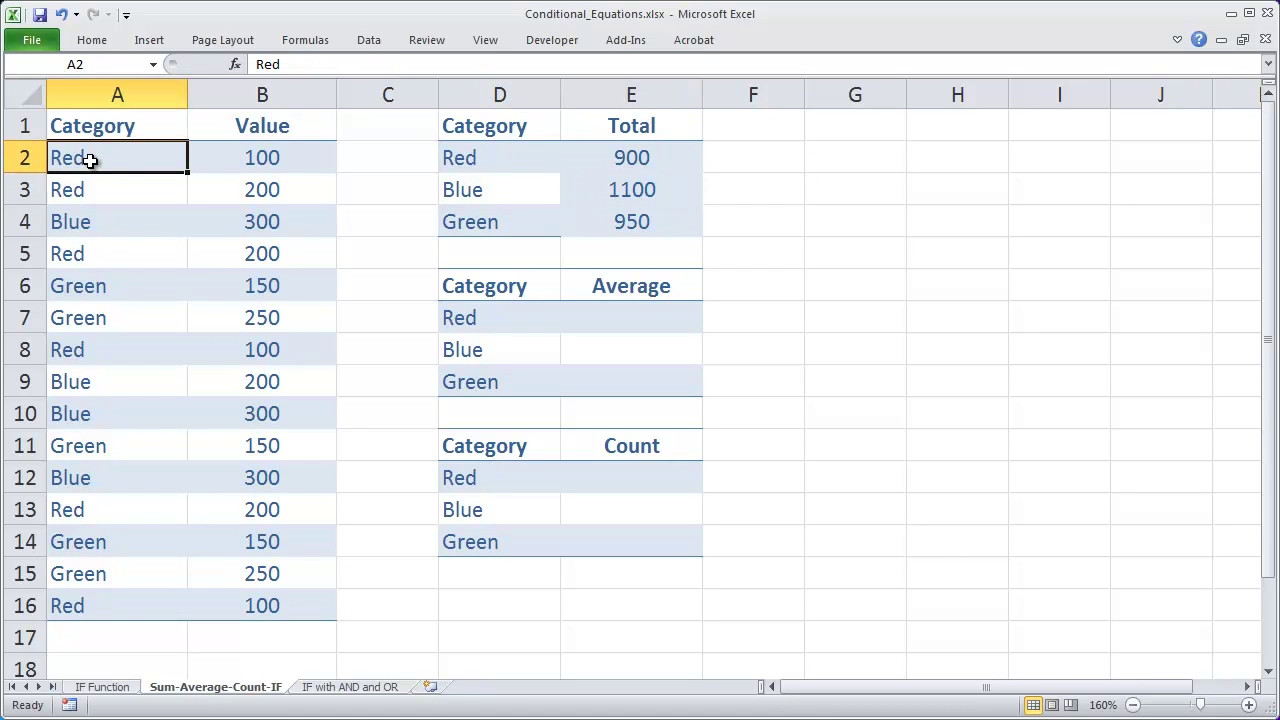
{"action": "left_click", "coordinate": [516, 157]}
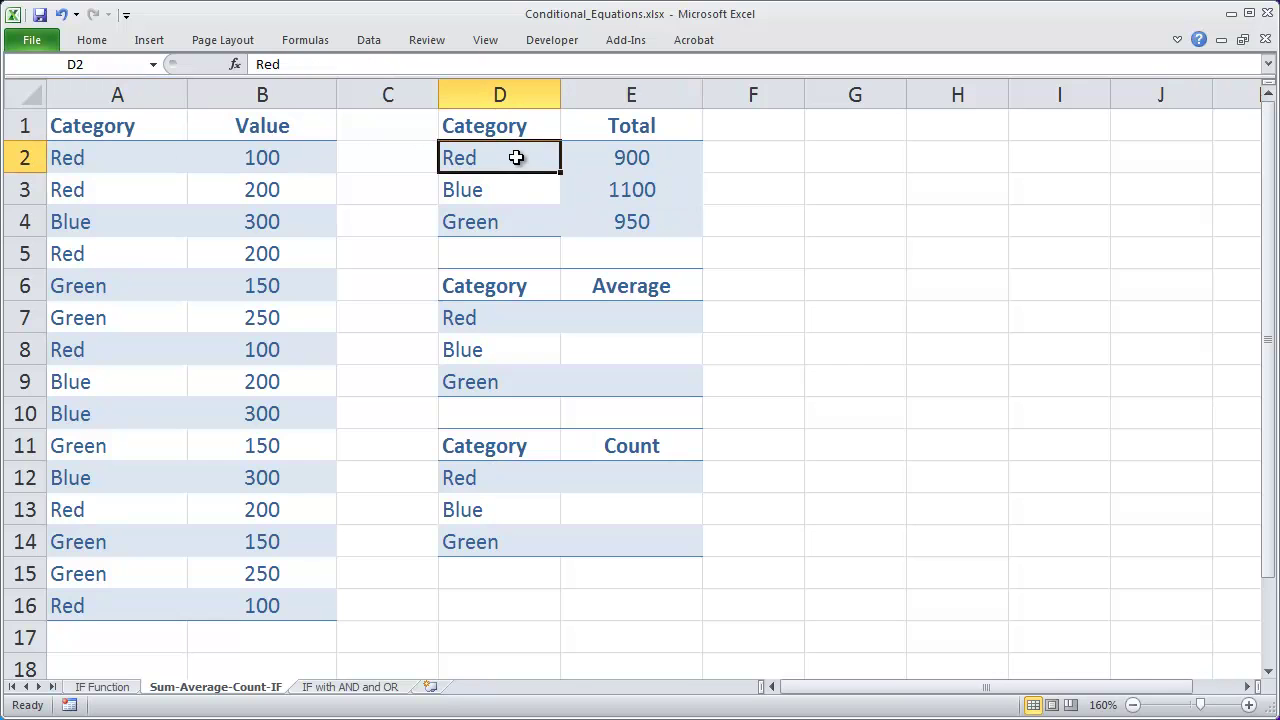
{"action": "left_click", "coordinate": [262, 159]}
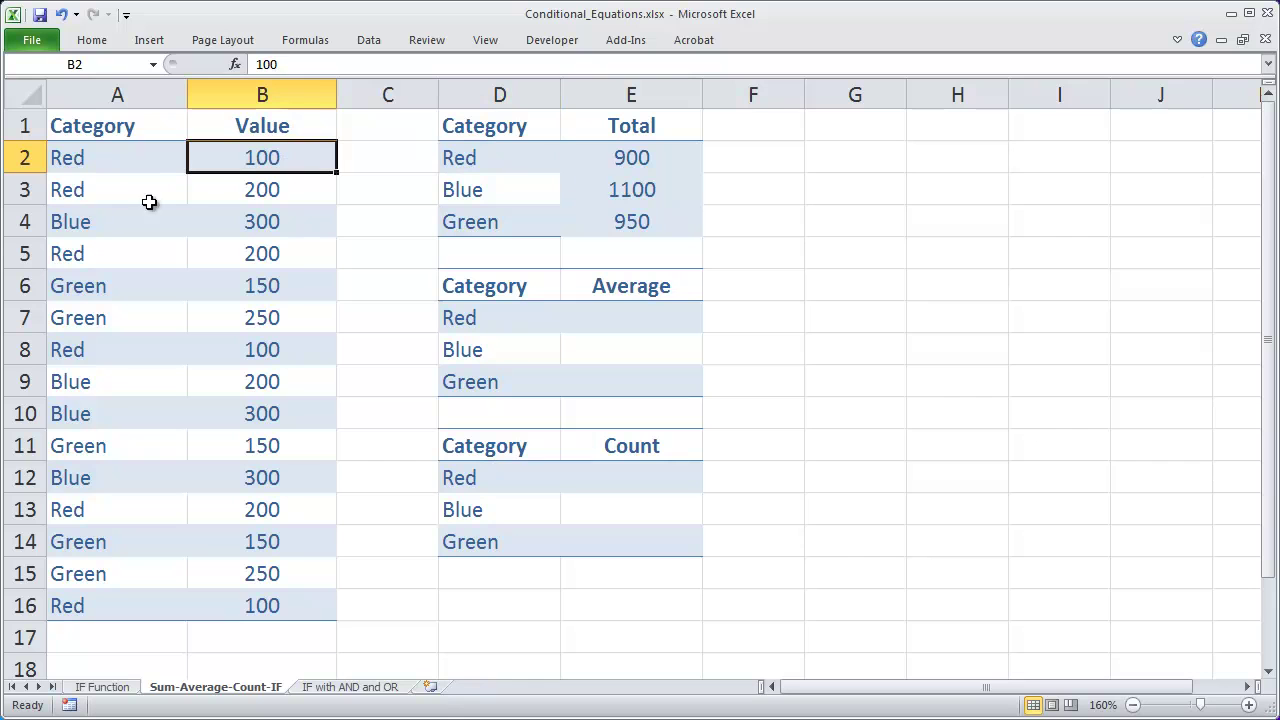
{"action": "left_click", "coordinate": [98, 192]}
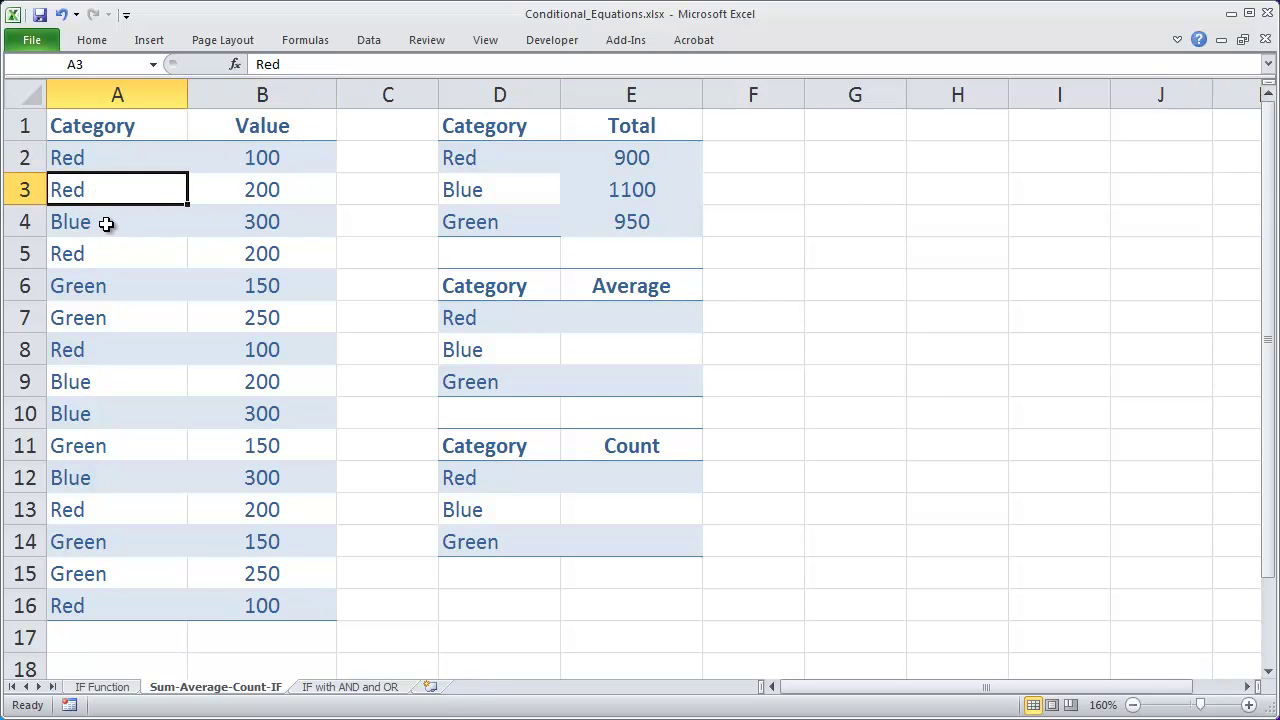
{"action": "left_click", "coordinate": [106, 224]}
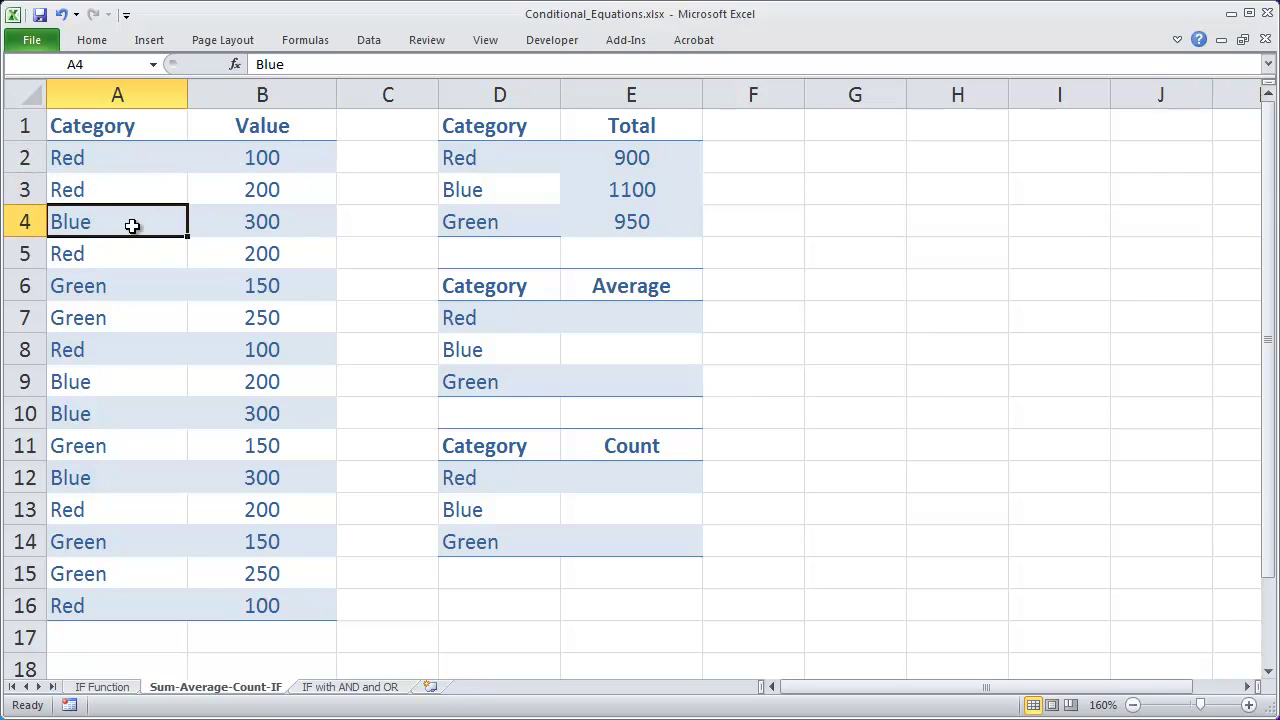
{"action": "left_click", "coordinate": [480, 156]}
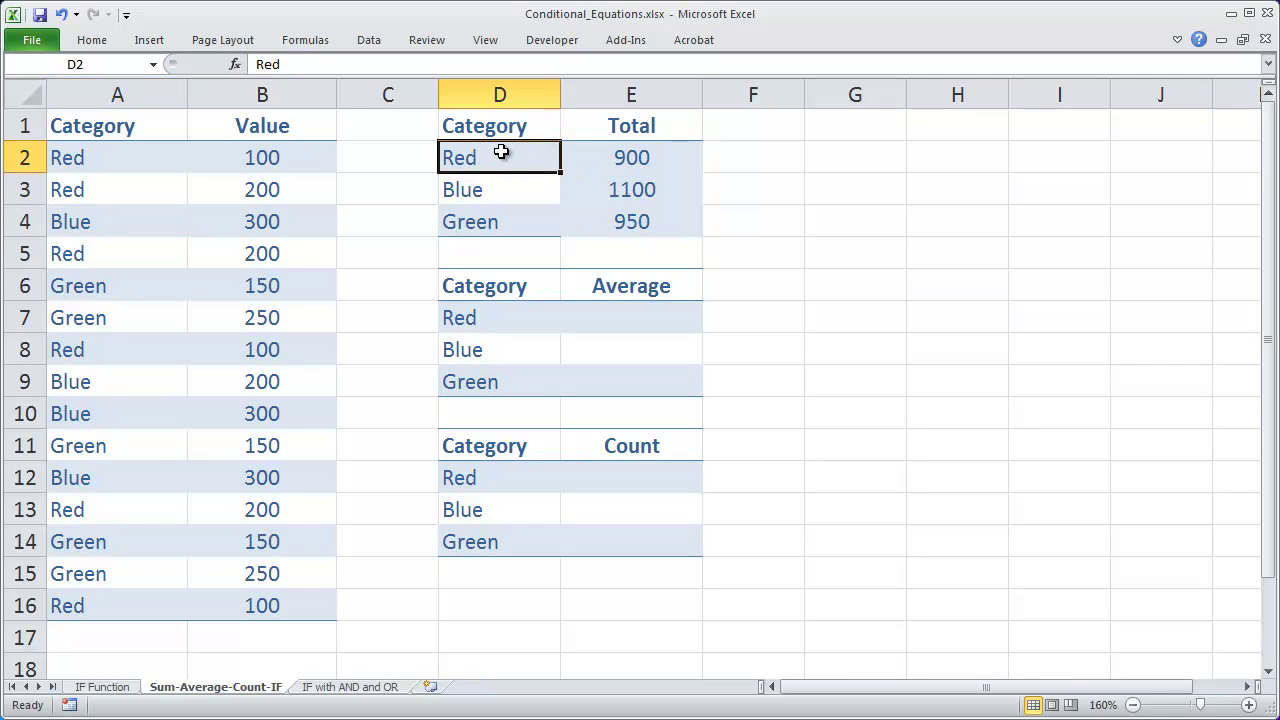
{"action": "left_click", "coordinate": [260, 216]}
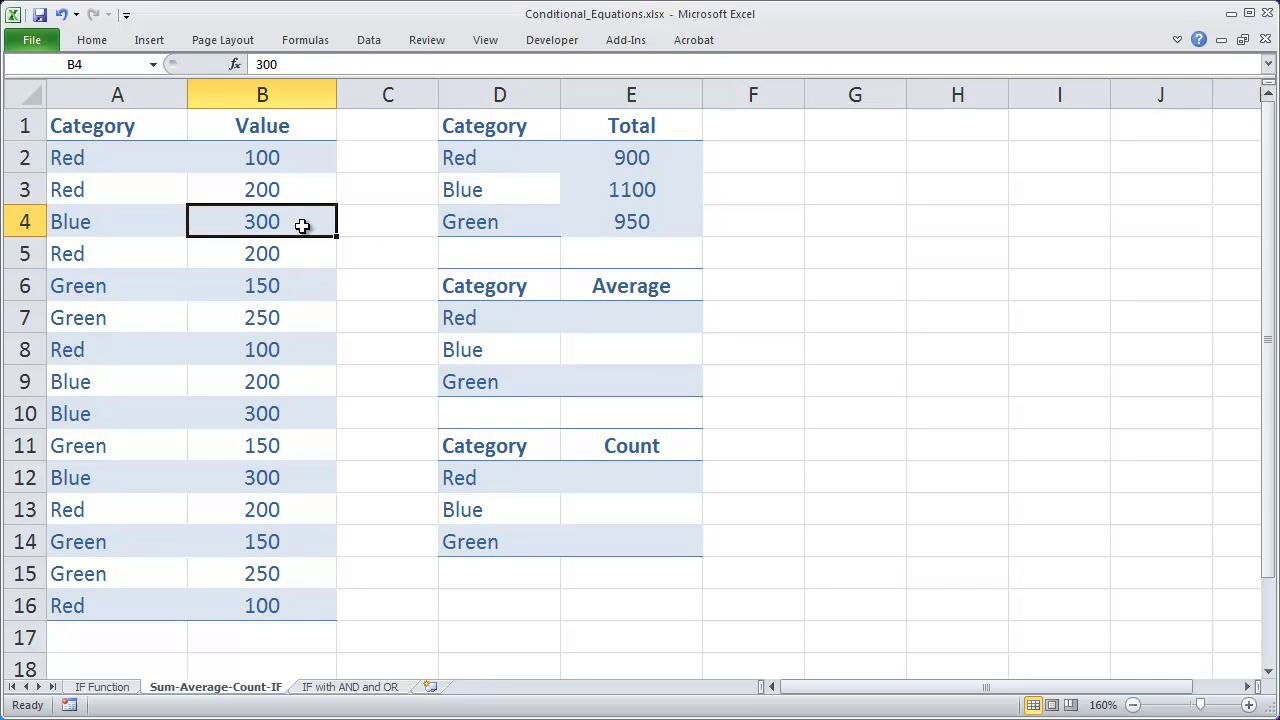
{"action": "left_click", "coordinate": [101, 131]}
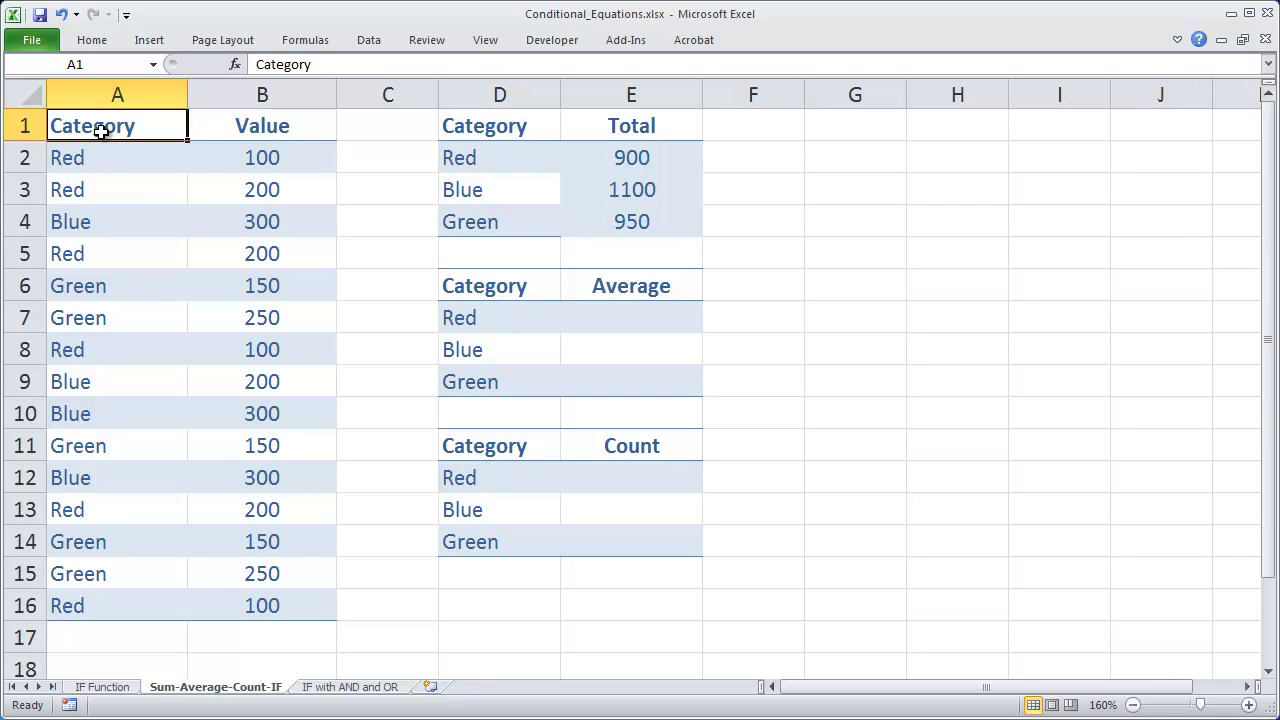
- In the Red average cell E7, begin =AVERAGEIF with the locked range $A$2:$A$16
{"action": "left_click", "coordinate": [484, 315]}
{"action": "left_click", "coordinate": [492, 351]}
{"action": "left_click", "coordinate": [518, 375]}
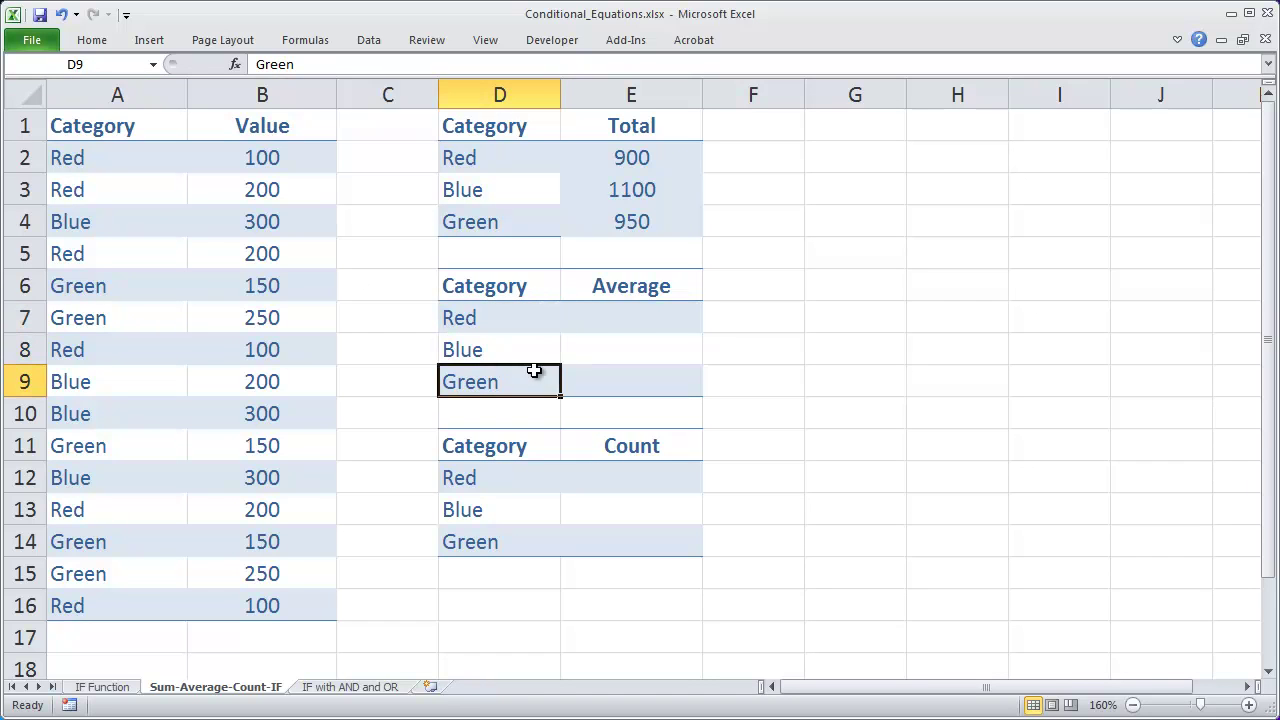
{"action": "left_click", "coordinate": [621, 320]}
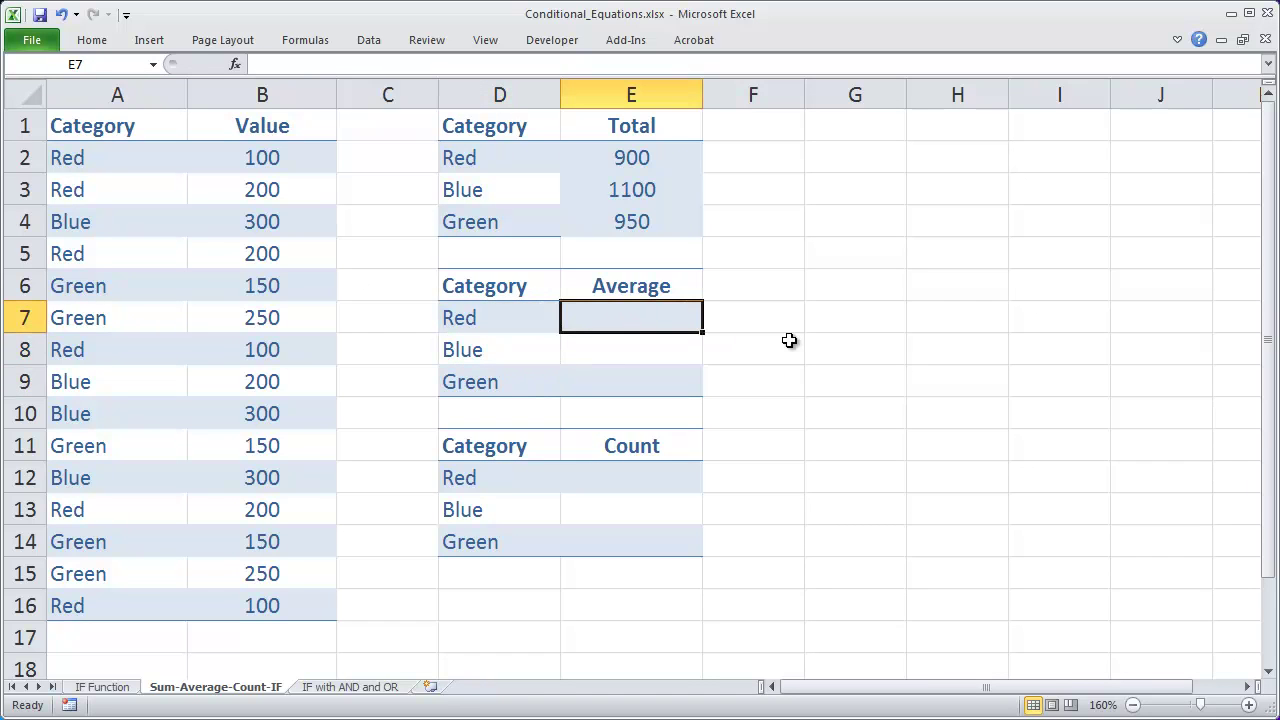
{"action": "type", "text": "="}
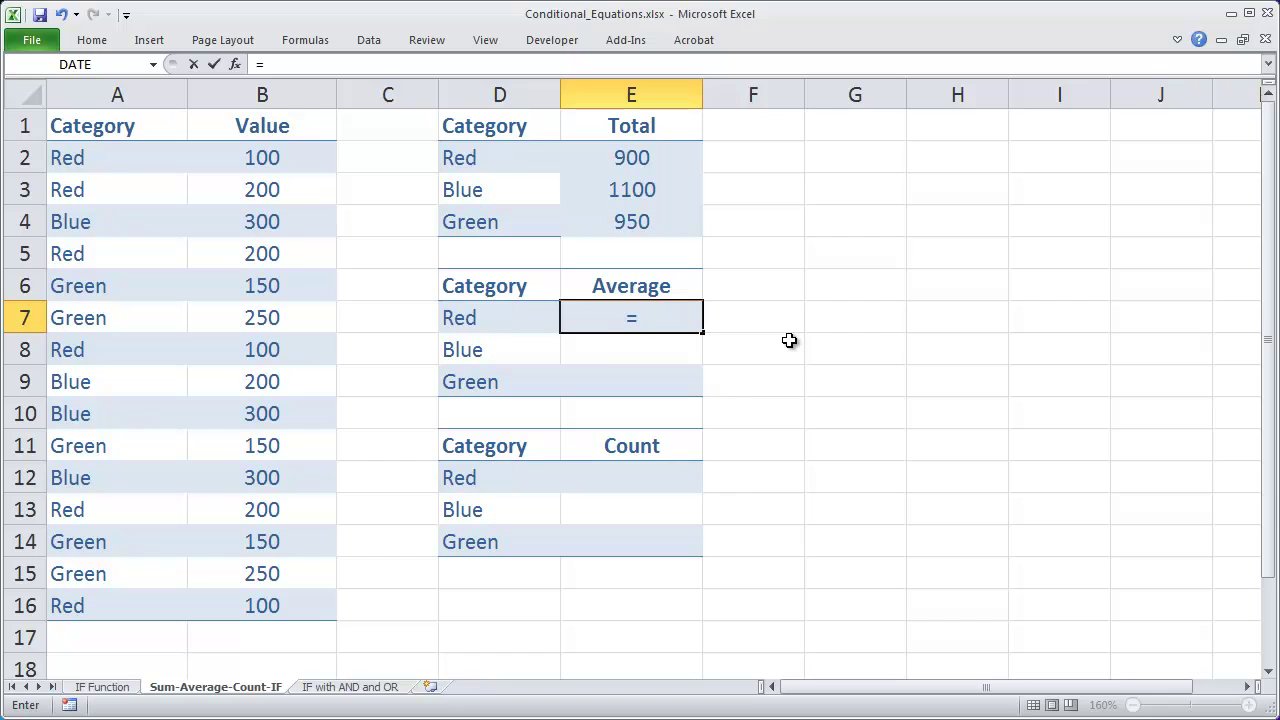
{"action": "type", "text": "averageif"}
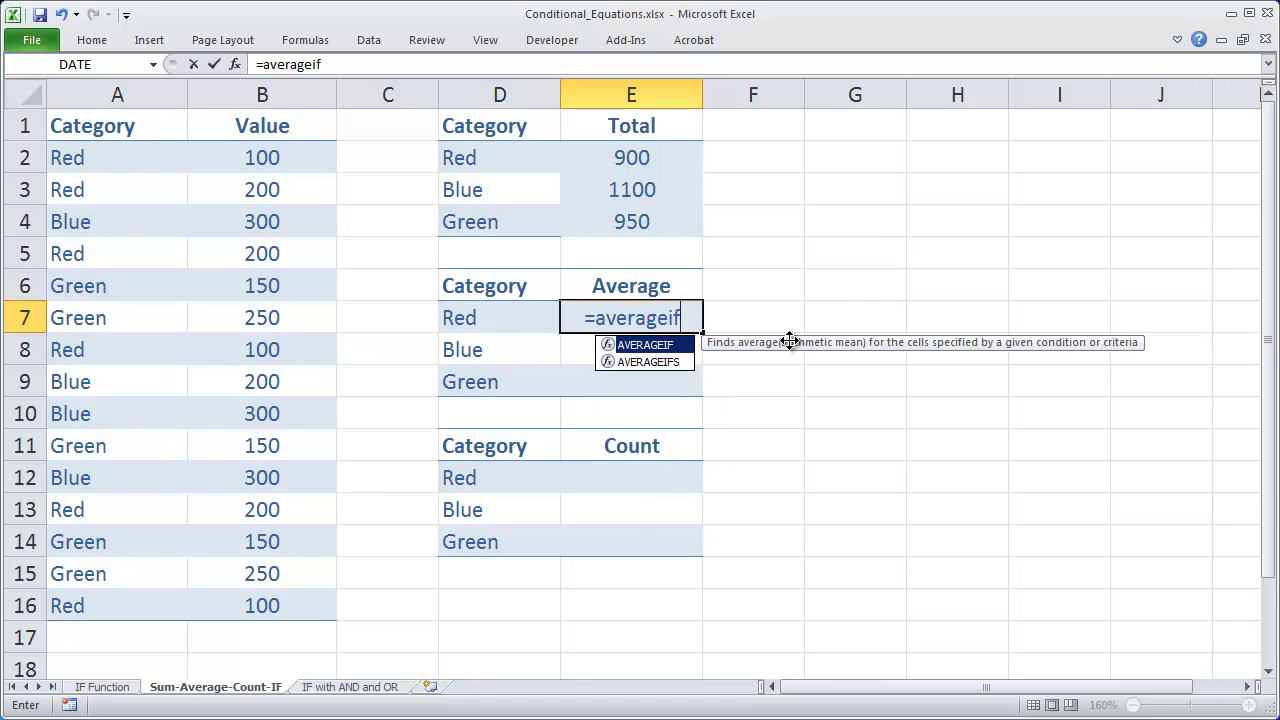
{"action": "type", "text": "("}
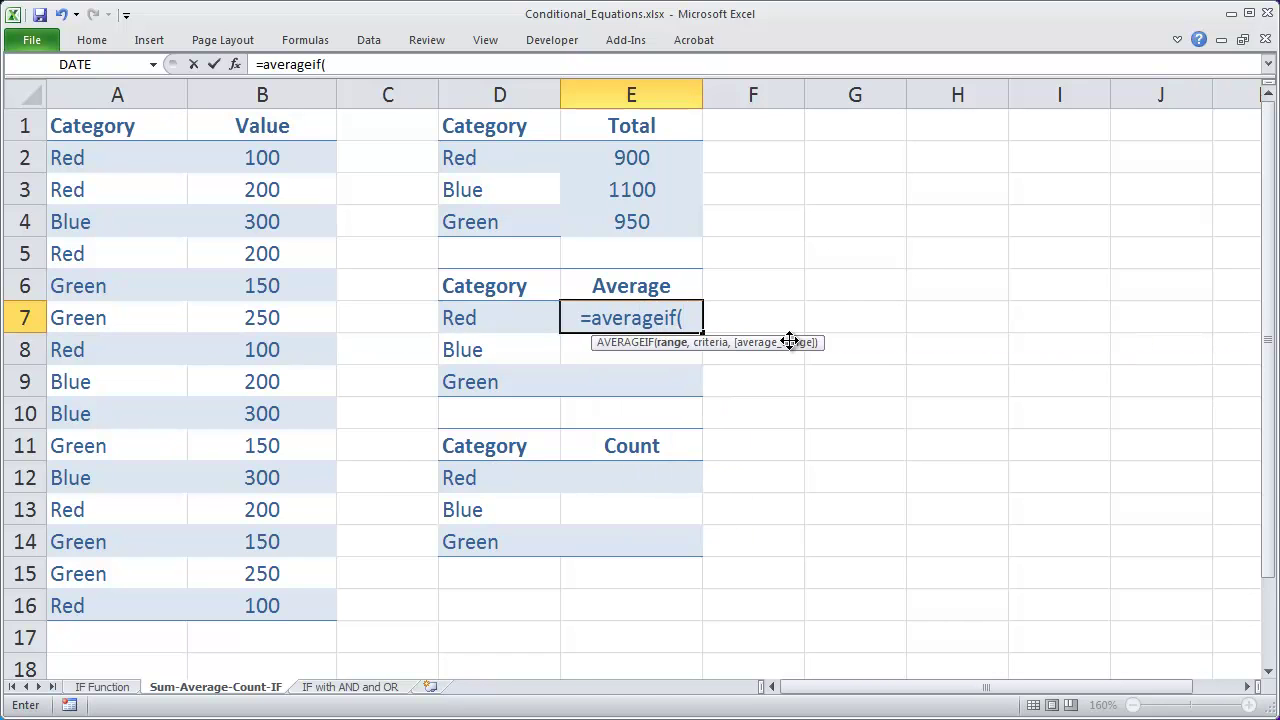
{"action": "left_click_drag", "start_coordinate": [100, 160], "coordinate": [118, 603]}
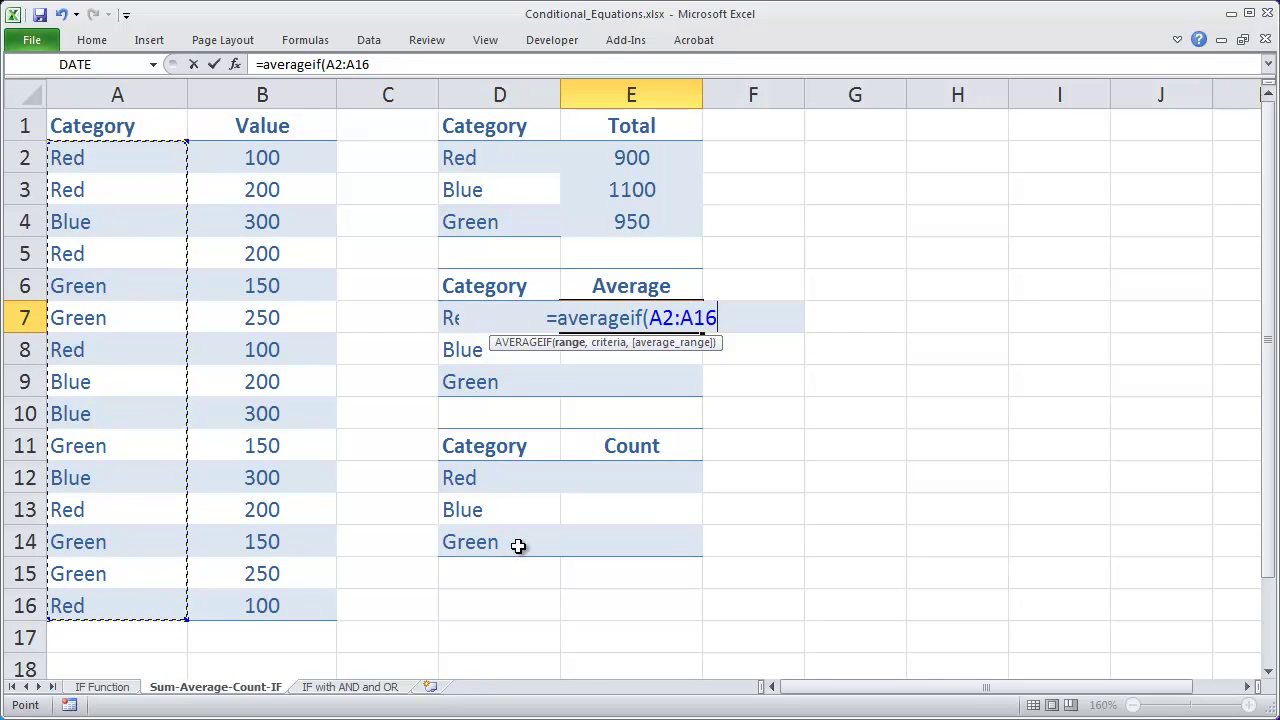
{"action": "key", "text": "F4"}
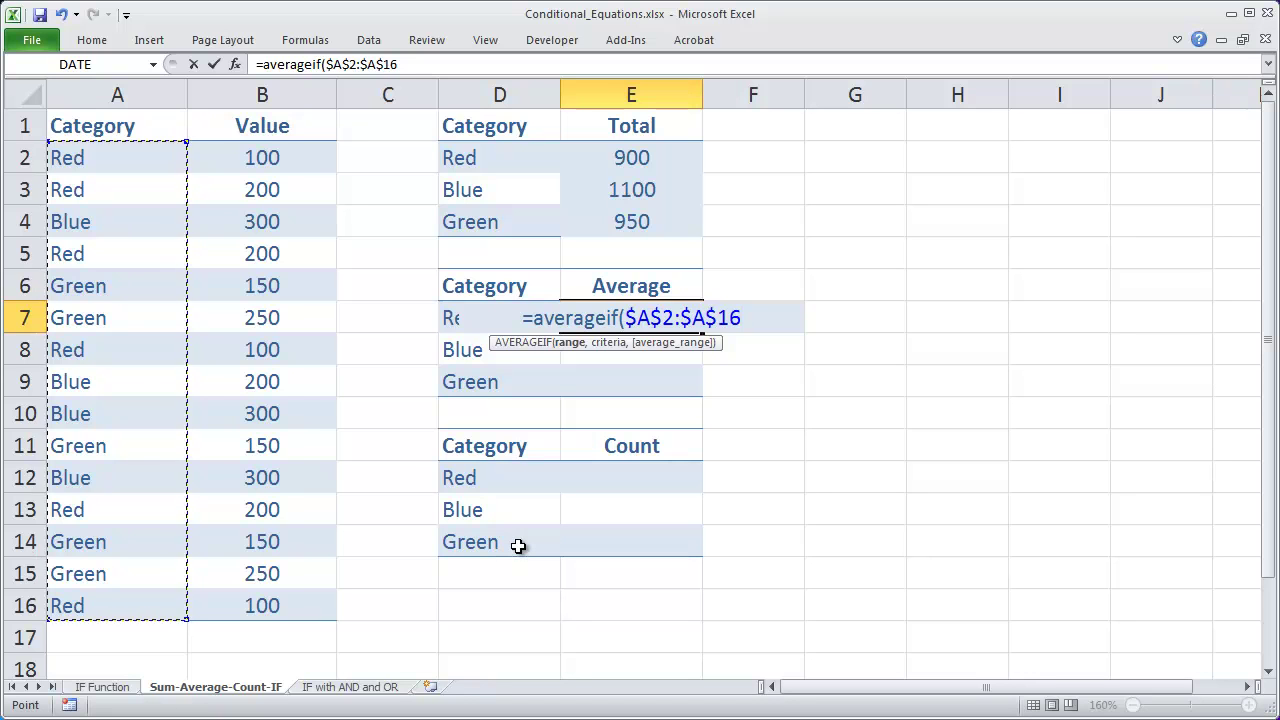
{"action": "type", "text": ","}
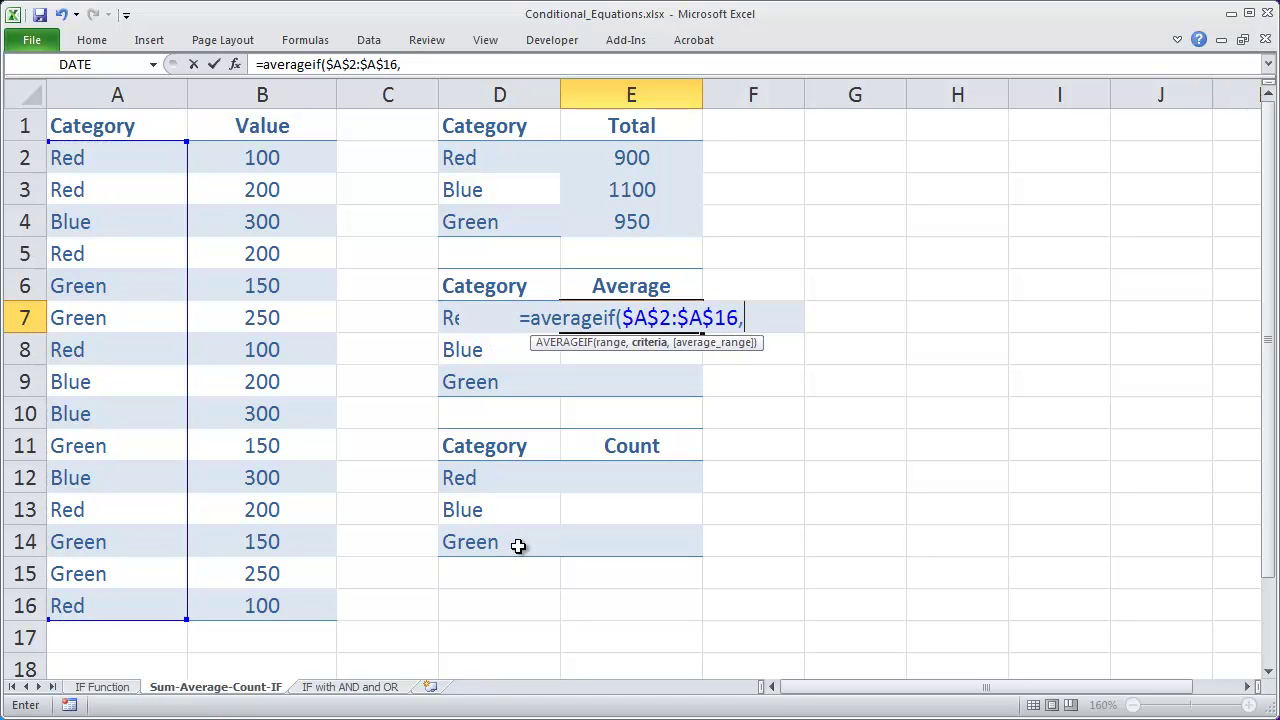
- Add criterion D7 and locked average range $B$2:$B$16, then enter it to get 150
{"action": "left_click", "coordinate": [448, 317]}
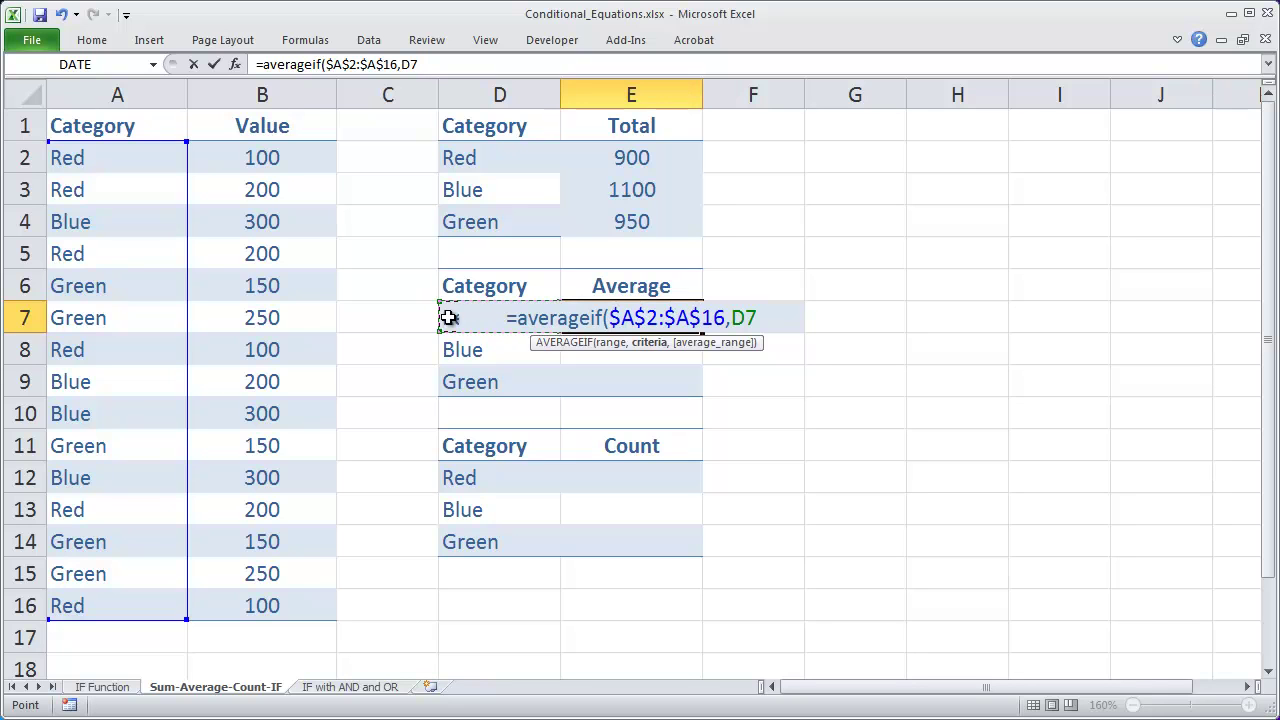
{"action": "type", "text": ","}
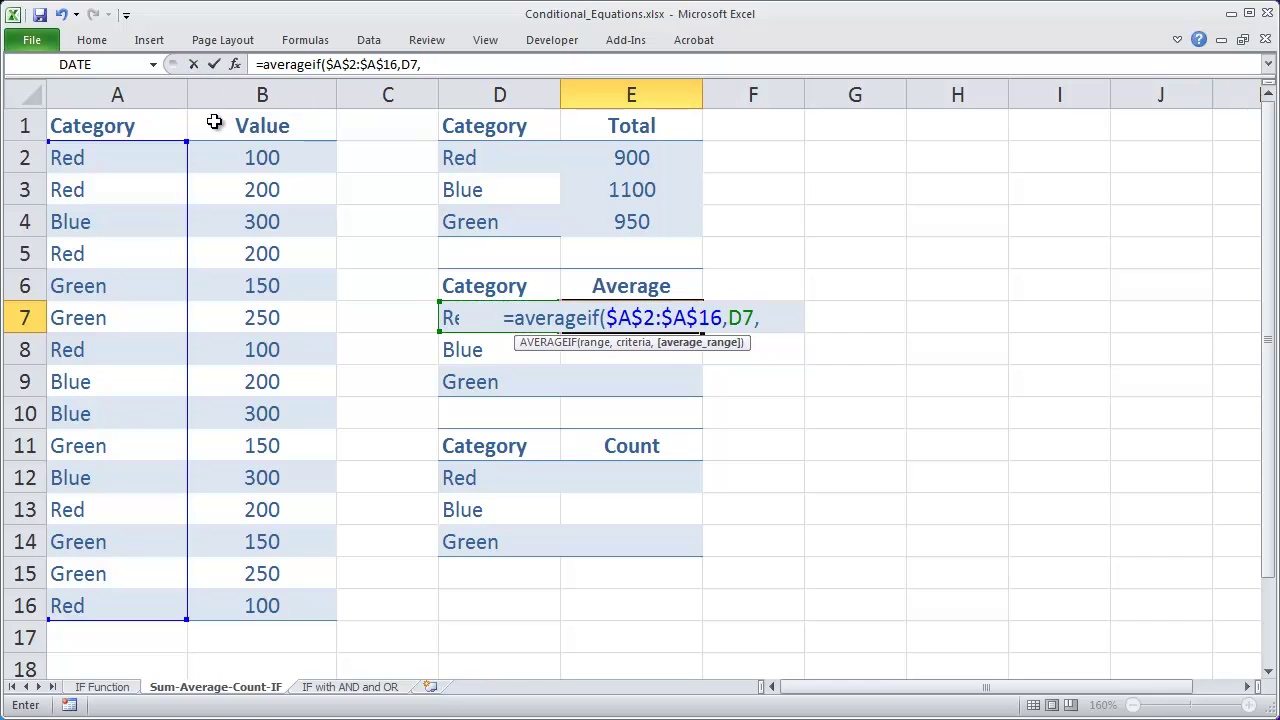
{"action": "left_click_drag", "start_coordinate": [262, 156], "coordinate": [262, 603]}
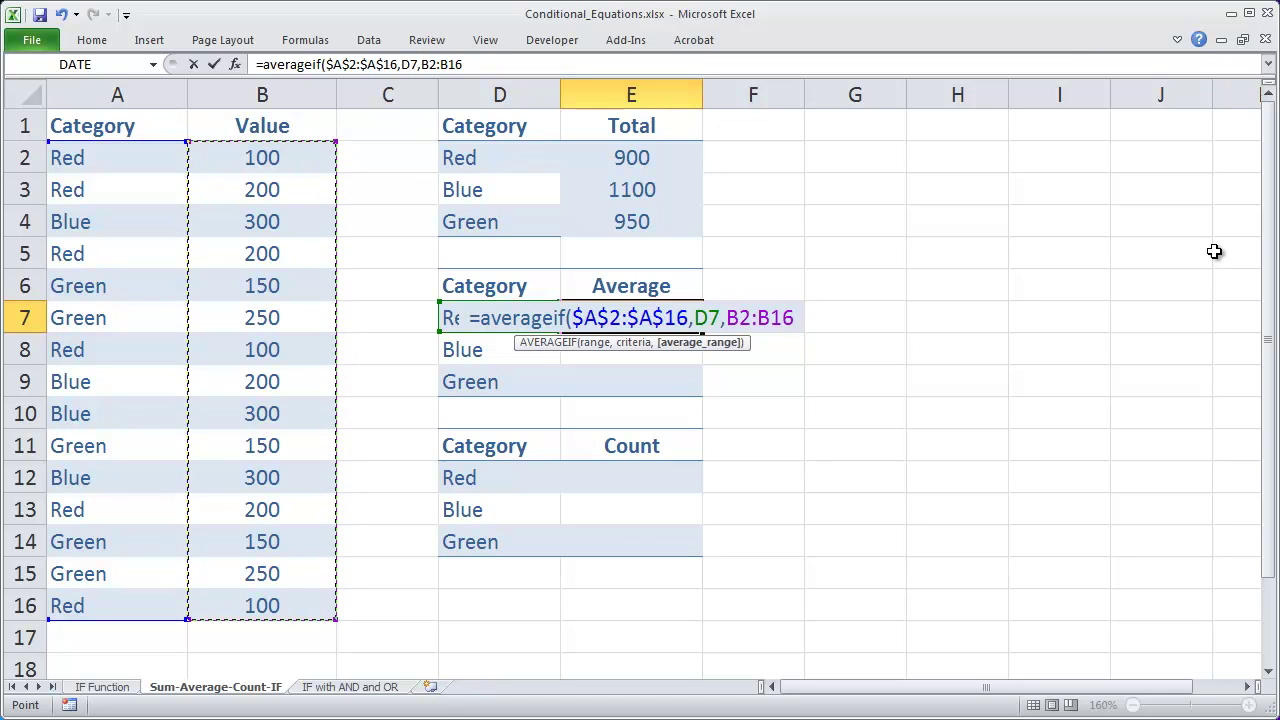
{"action": "key", "text": "F4"}
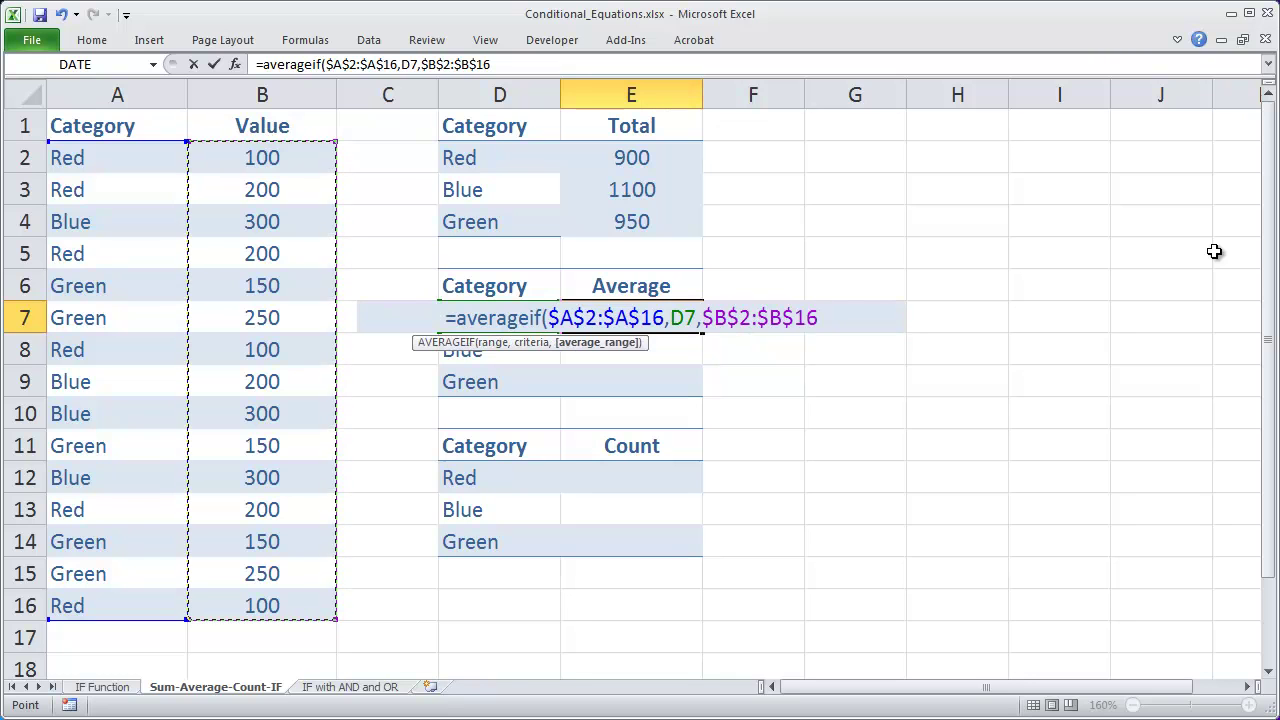
{"action": "type", "text": ")"}
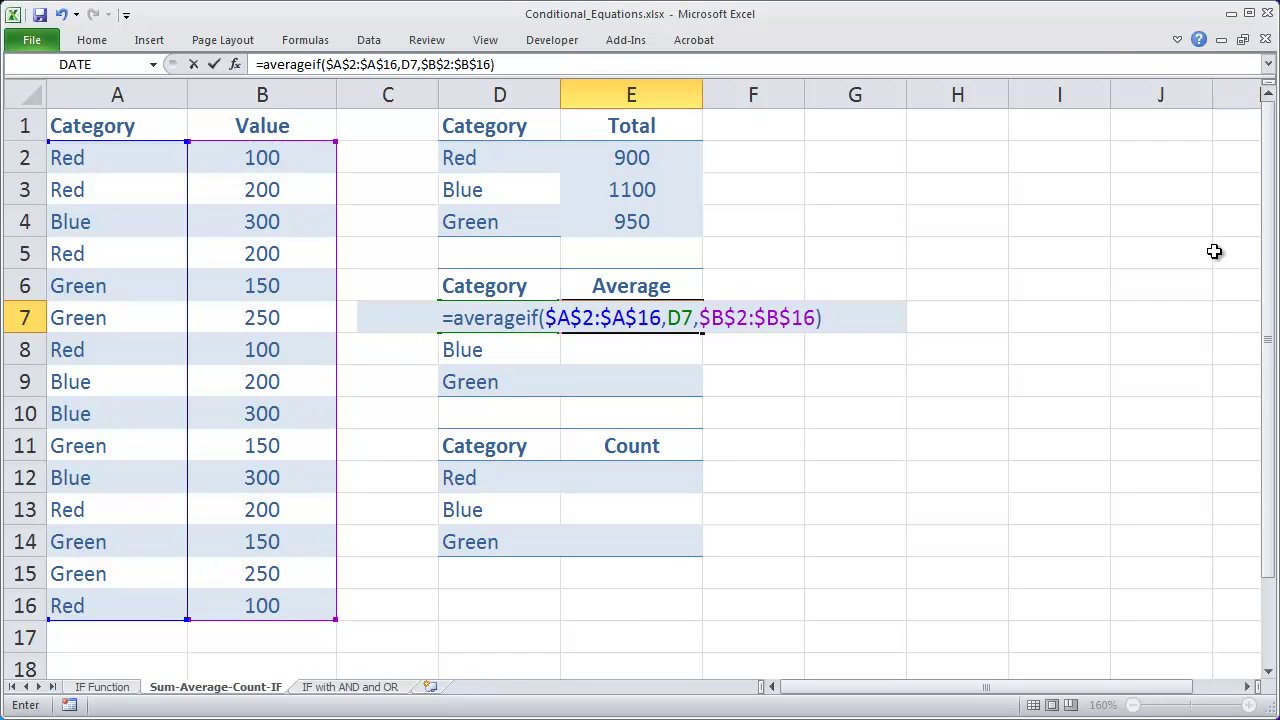
{"action": "key", "text": "Return"}
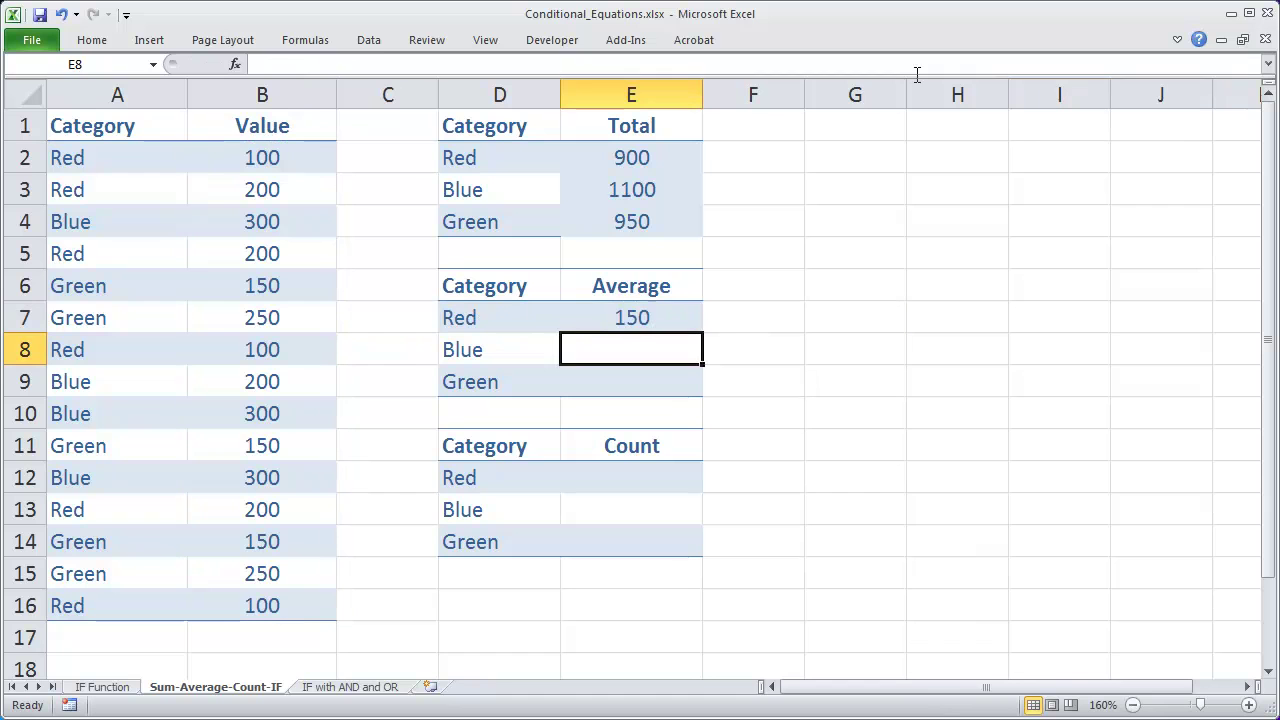
- Fill the Red AVERAGEIF down E7:E9, giving Blue 275 and Green 190
{"action": "left_click", "coordinate": [636, 316]}
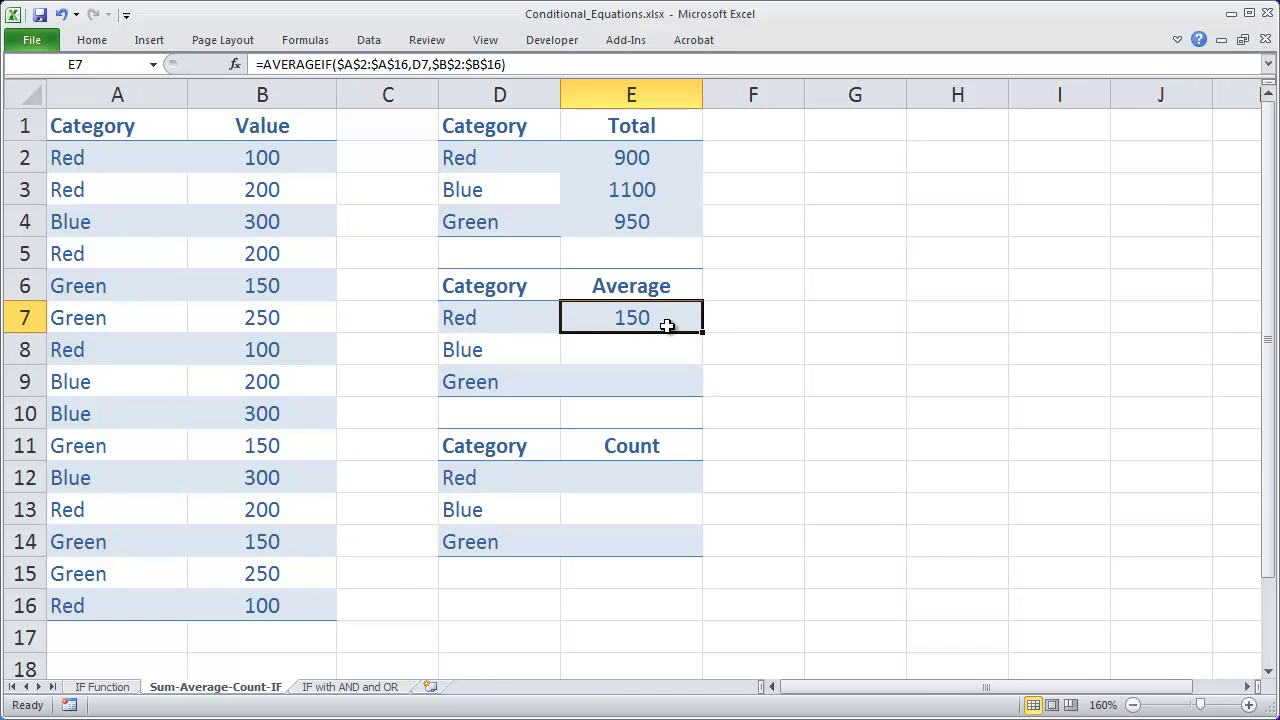
{"action": "left_click_drag", "start_coordinate": [703, 331], "coordinate": [698, 388]}
{"action": "left_click", "coordinate": [642, 353]}
{"action": "left_click", "coordinate": [655, 389]}
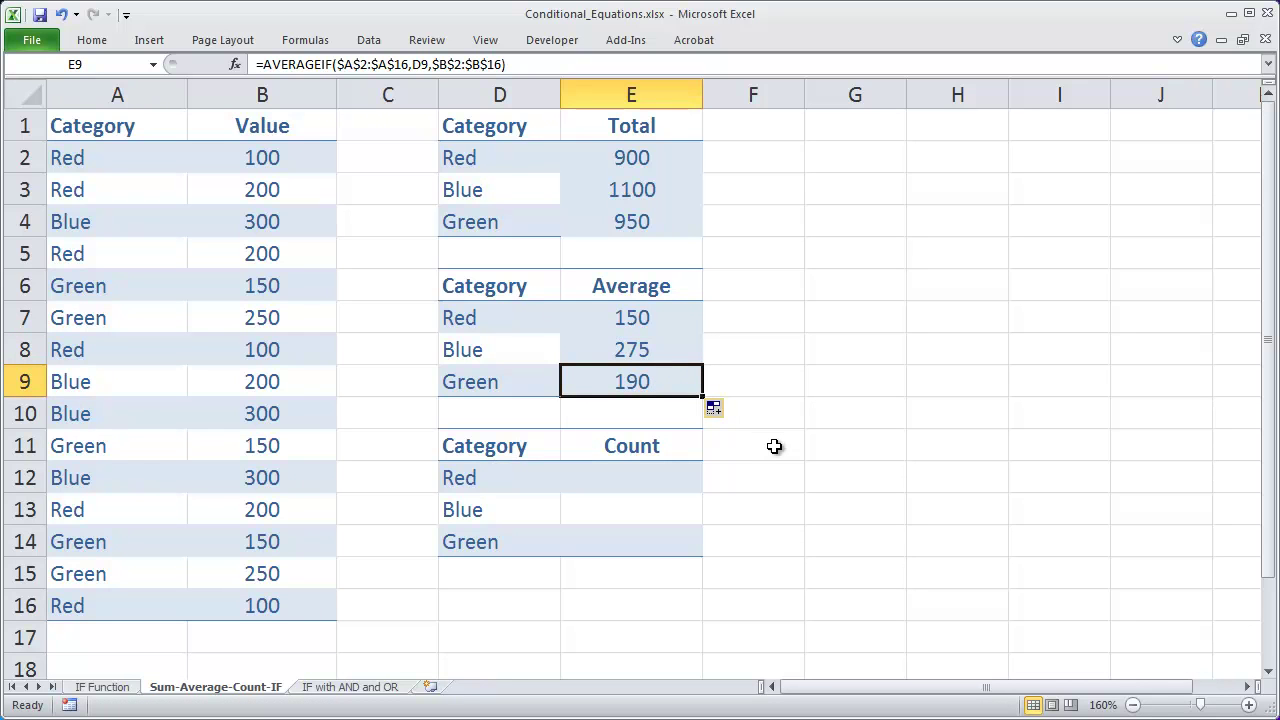
{"action": "left_click", "coordinate": [652, 480]}
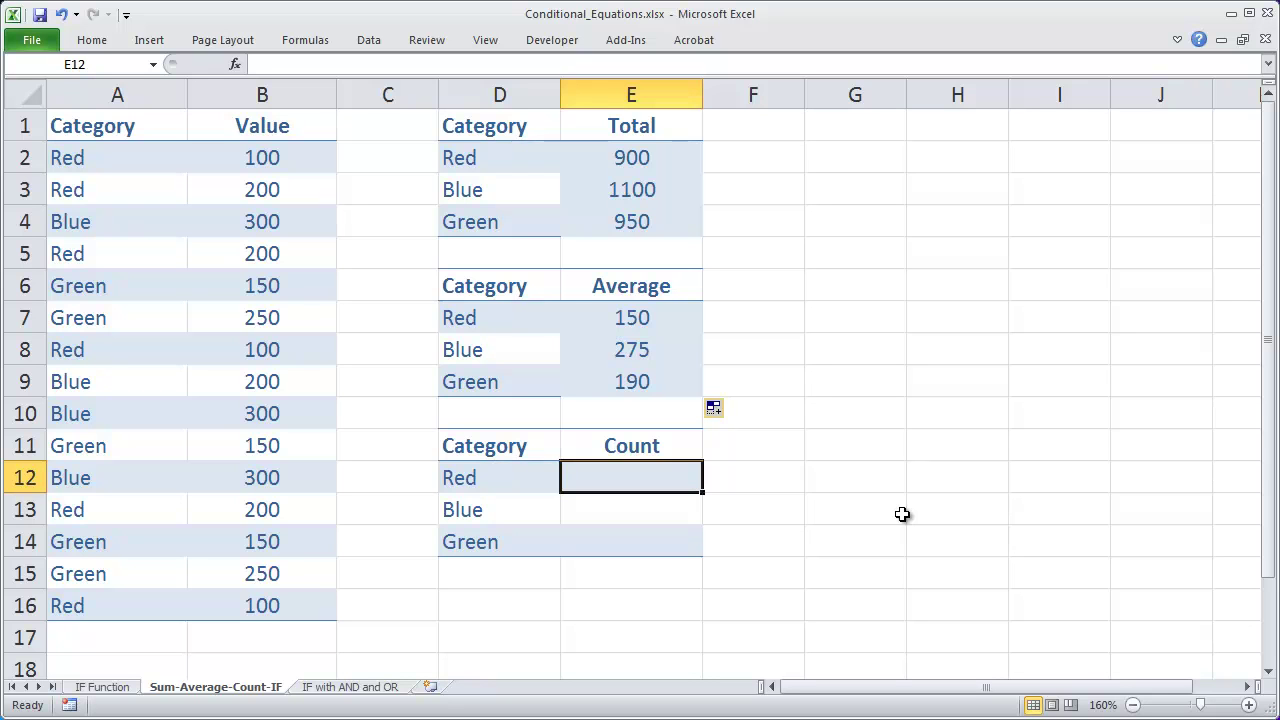
- In E12 write =COUNTIF(A2:A16,D12) and lock the range to $A$2:$A$16
{"action": "type", "text": "=sou"}
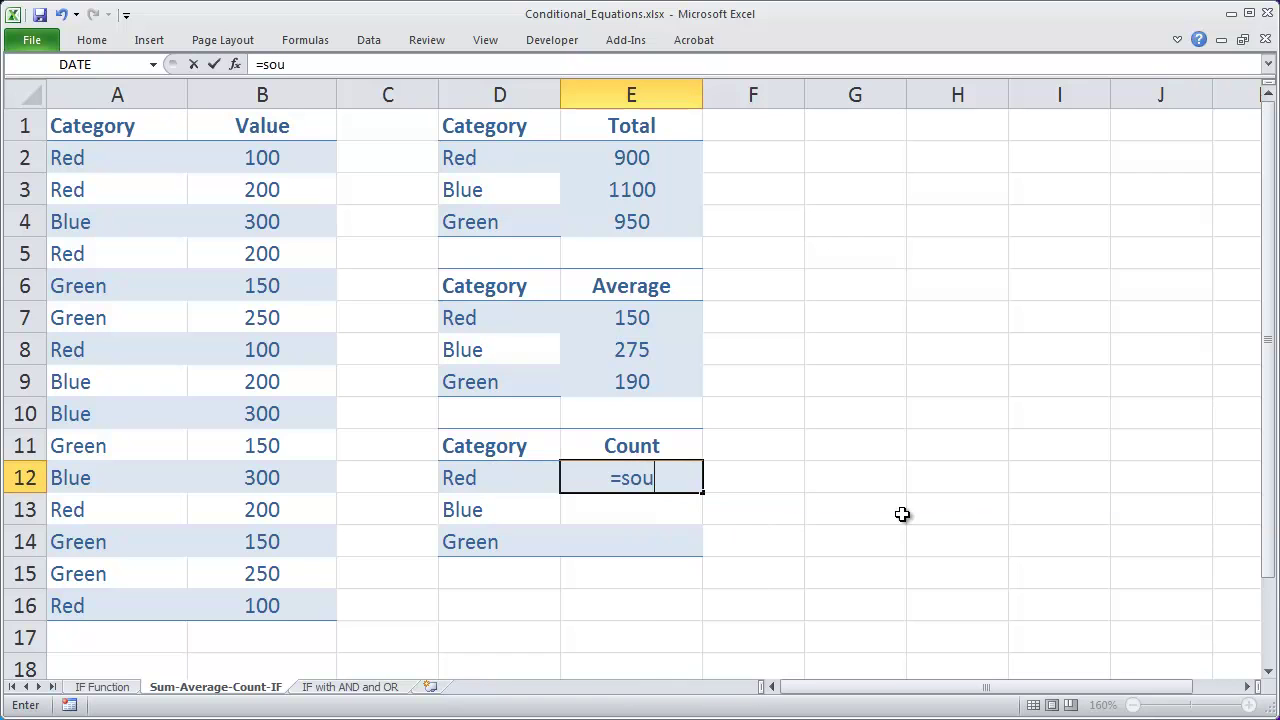
{"action": "key", "text": "BackSpace"}
{"action": "key", "text": "BackSpace"}
{"action": "key", "text": "BackSpace"}
{"action": "type", "text": "countif"}
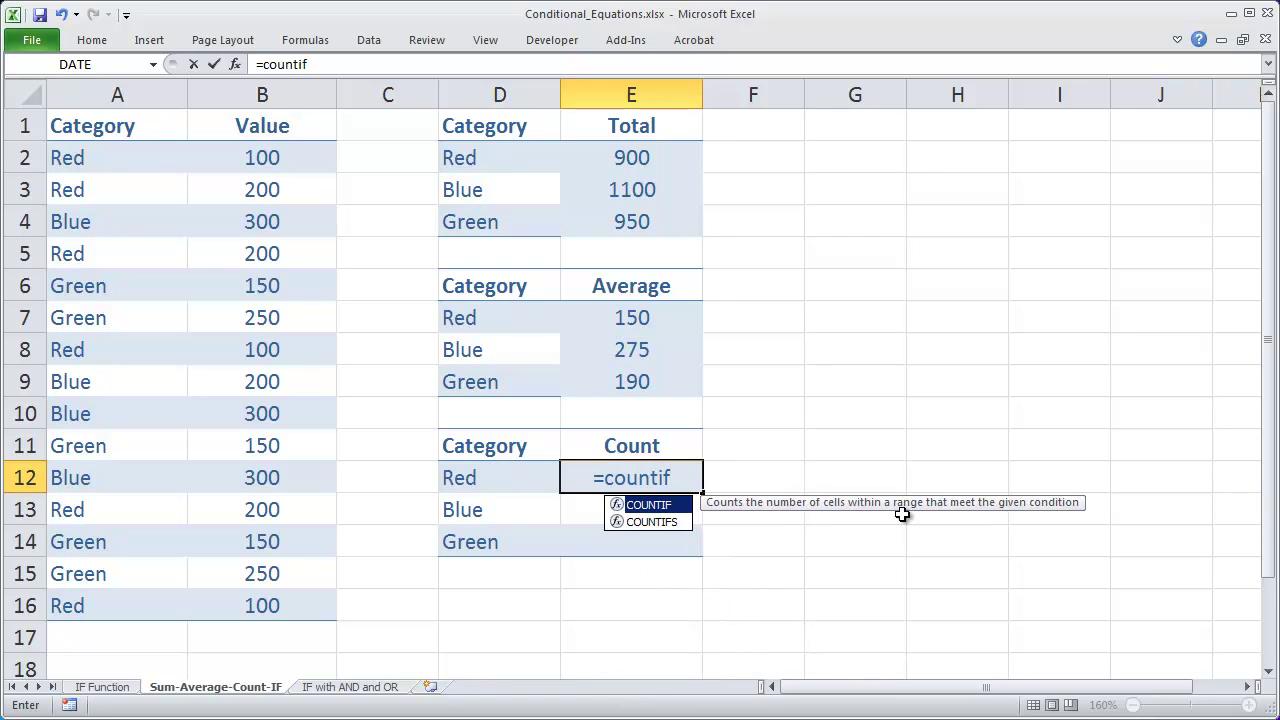
{"action": "type", "text": "("}
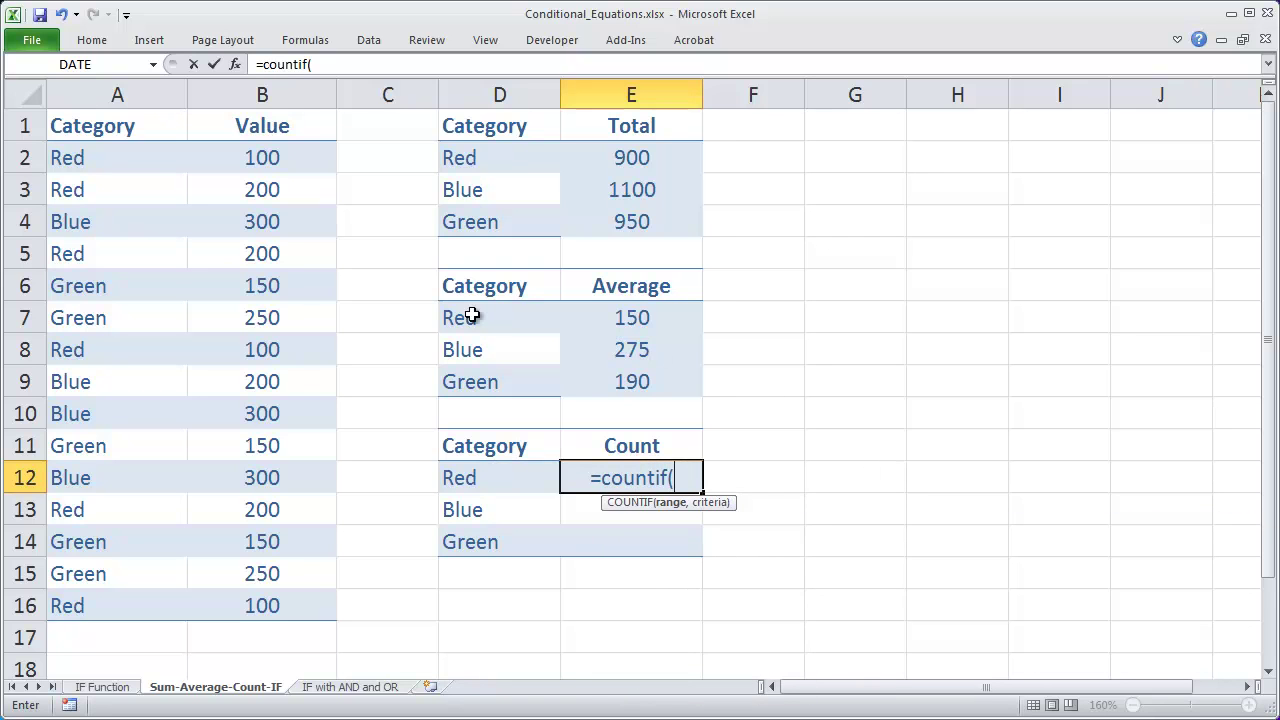
{"action": "left_click_drag", "start_coordinate": [112, 157], "coordinate": [123, 605]}
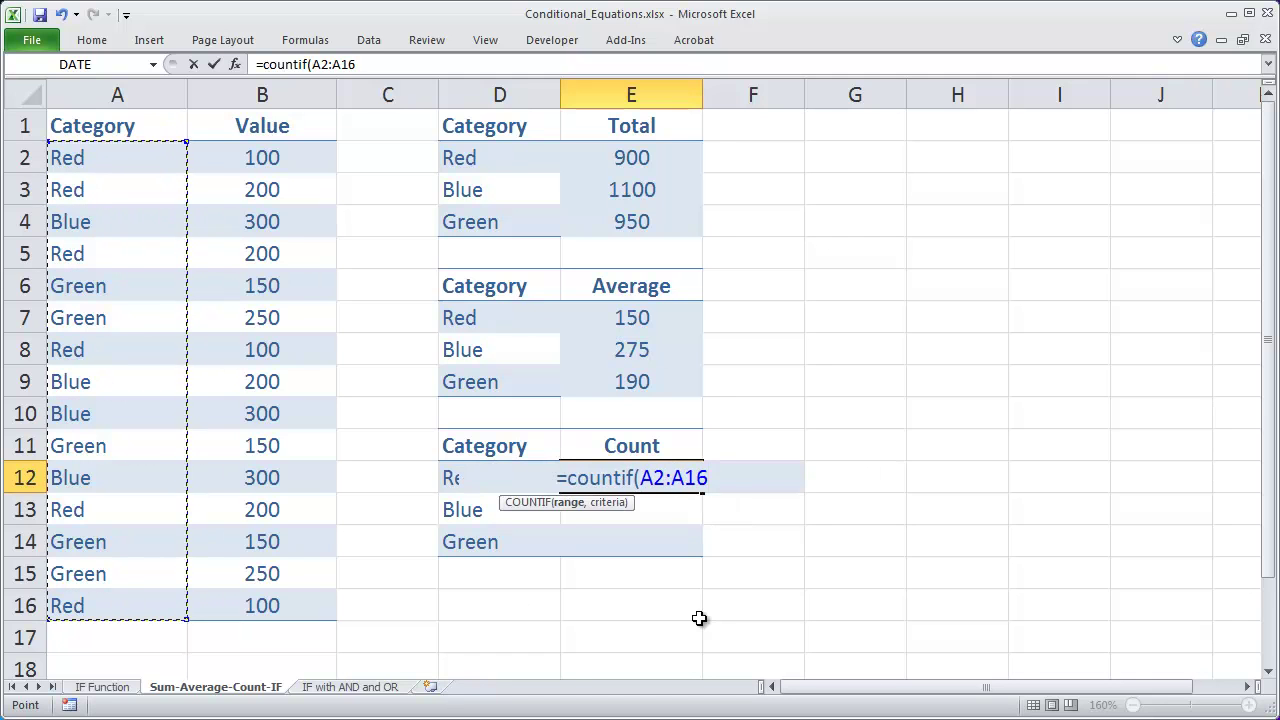
{"action": "type", "text": ","}
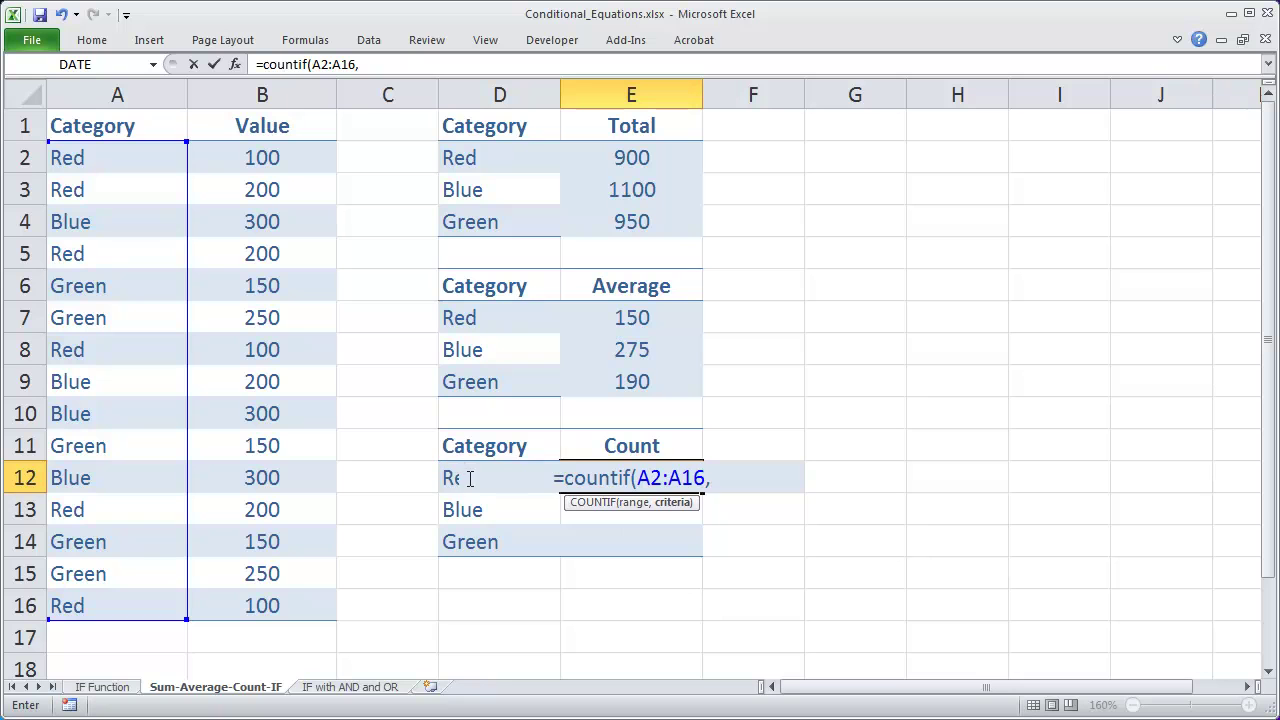
{"action": "left_click", "coordinate": [452, 478]}
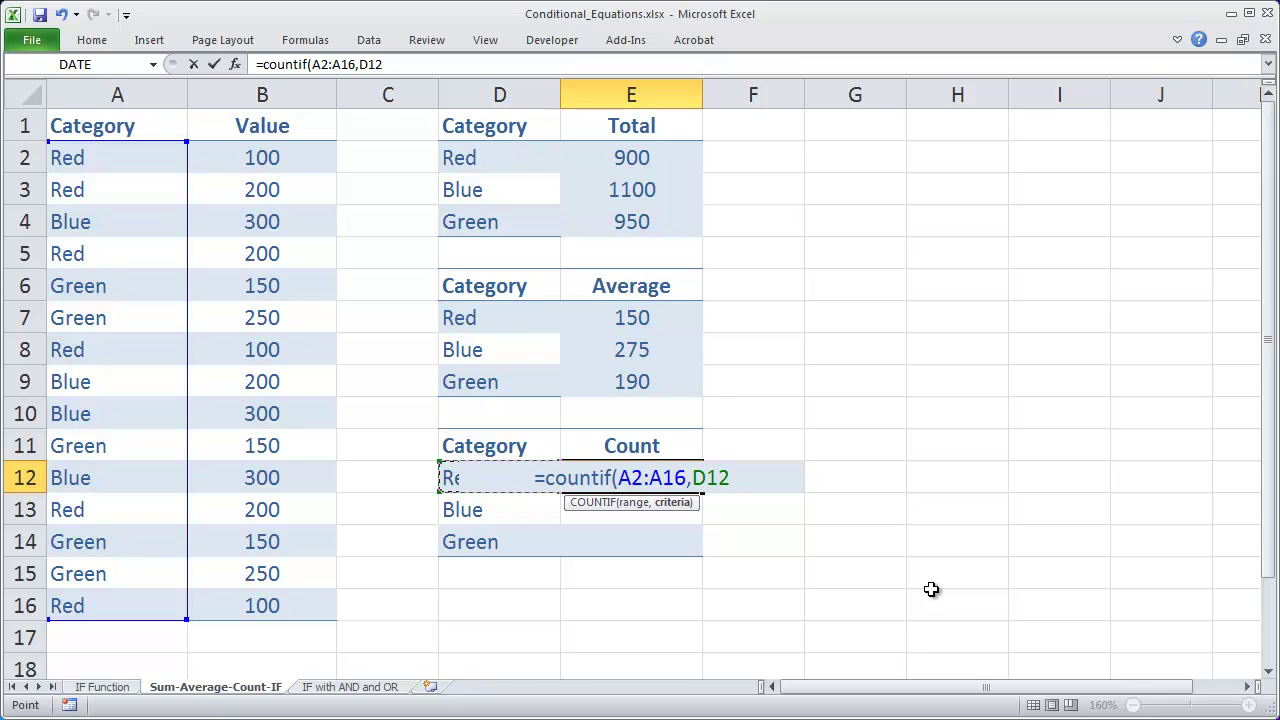
{"action": "type", "text": ")"}
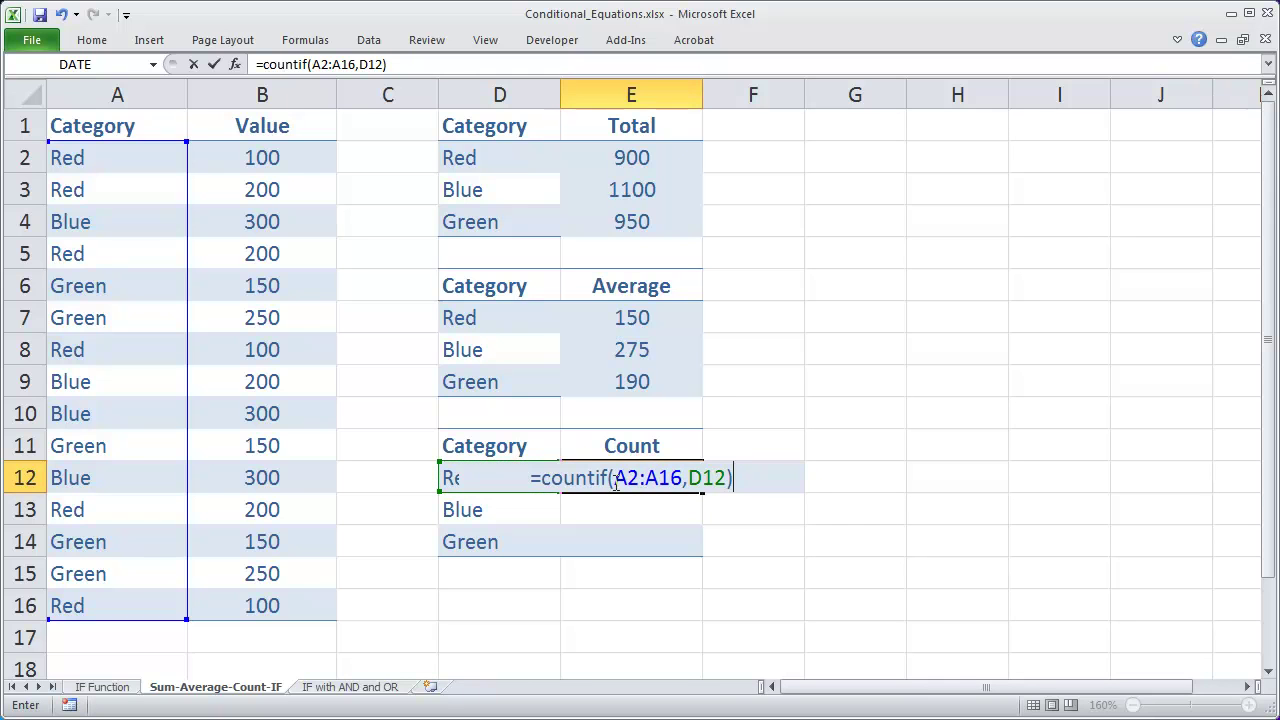
{"action": "left_click_drag", "start_coordinate": [614, 480], "coordinate": [683, 480]}
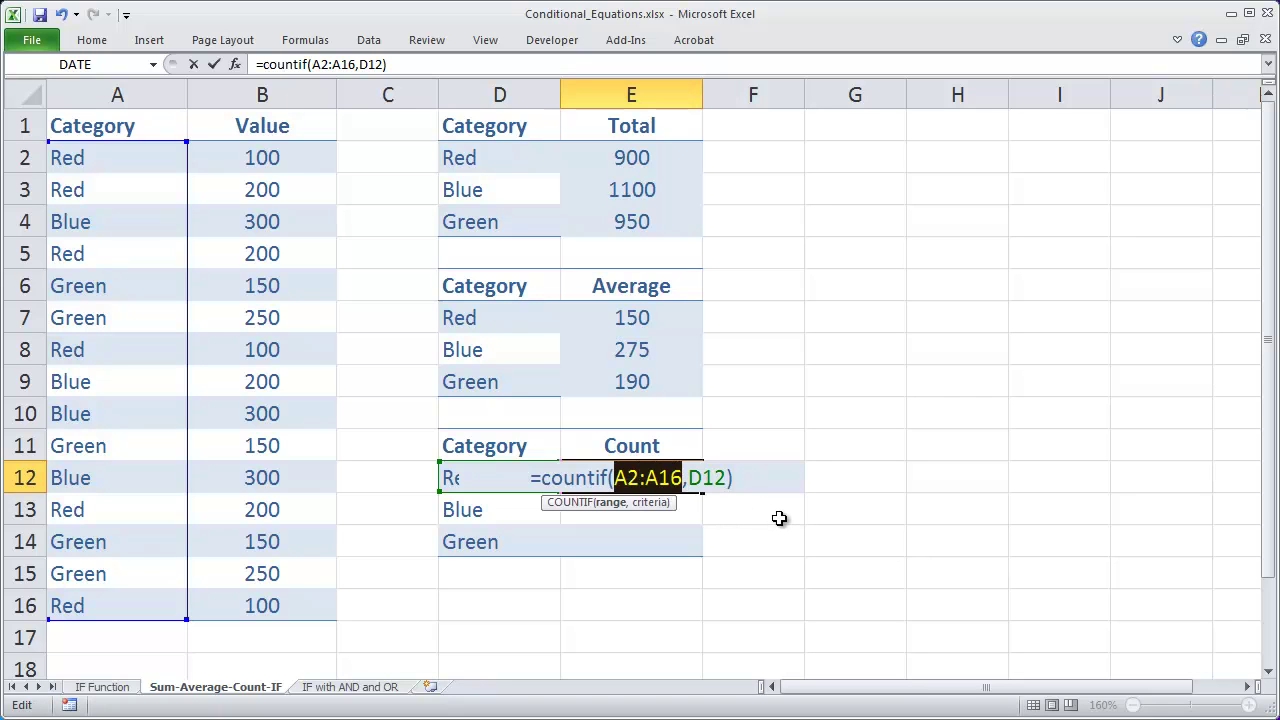
{"action": "key", "text": "F4"}
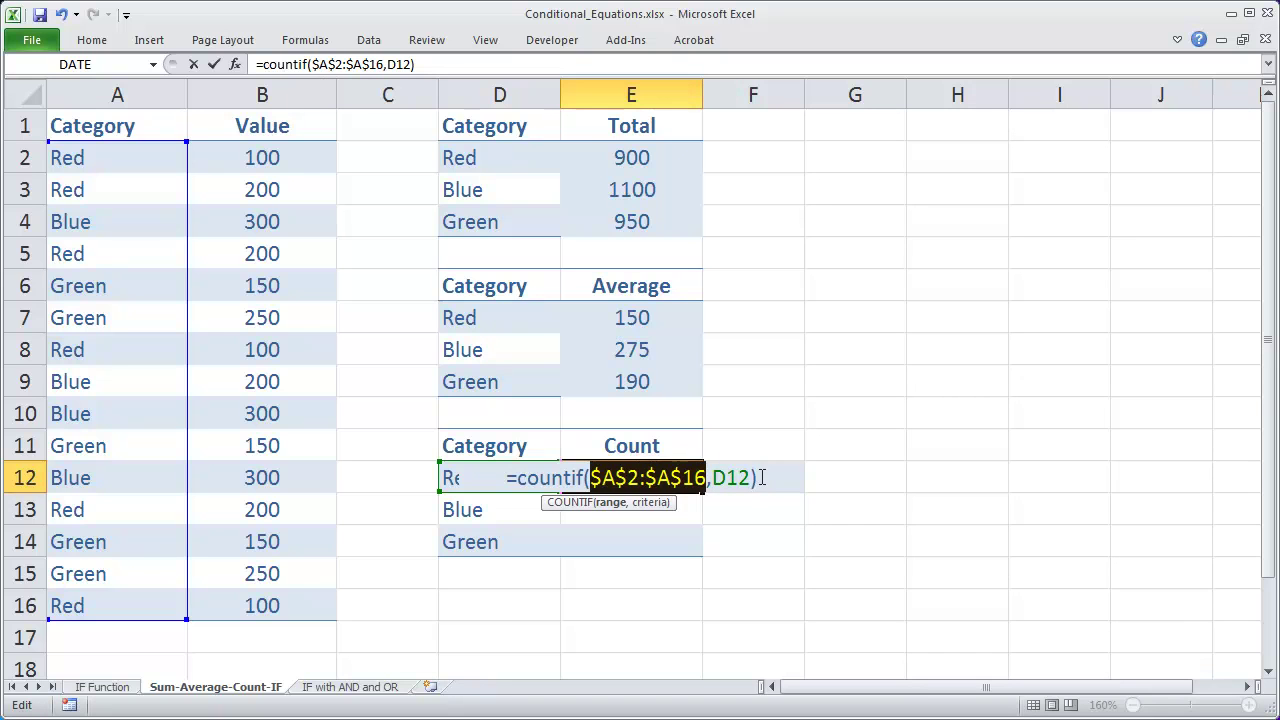
{"action": "left_click", "coordinate": [803, 477]}
- Commit the Red COUNTIF and fill it down E12:E14, giving Blue 4 and Green 5
{"action": "key", "text": "Return"}
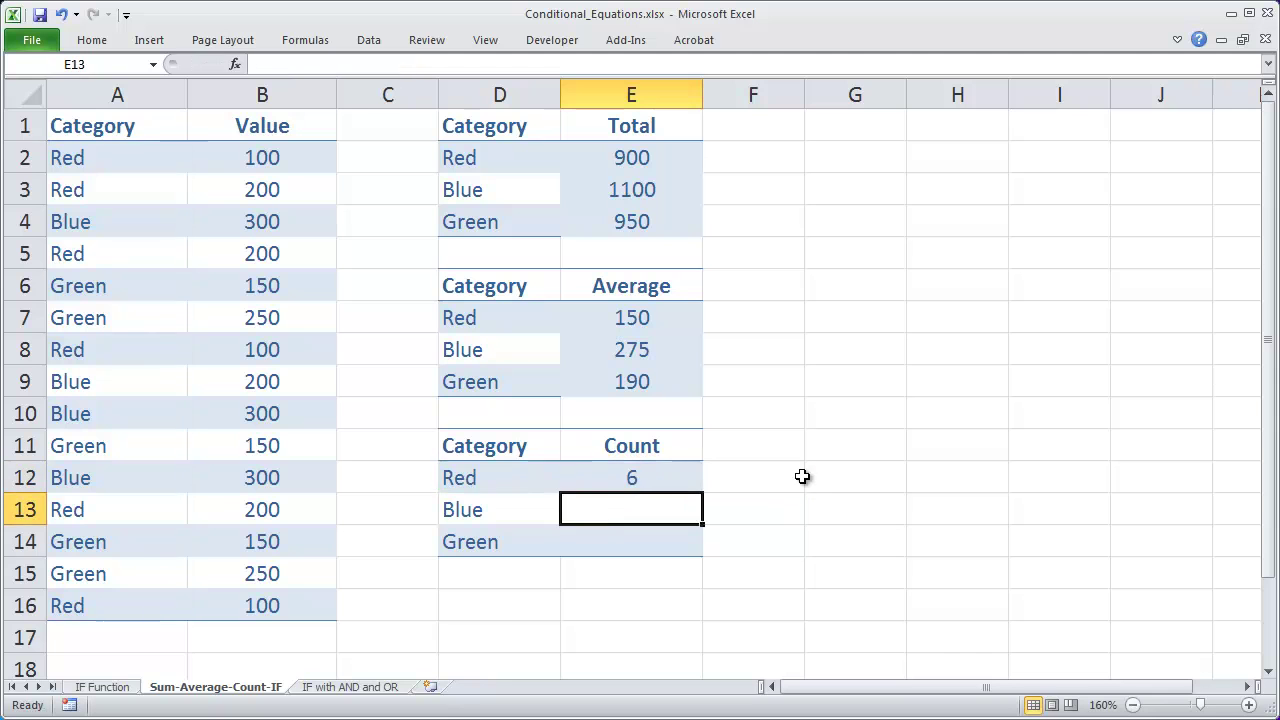
{"action": "left_click", "coordinate": [629, 481]}
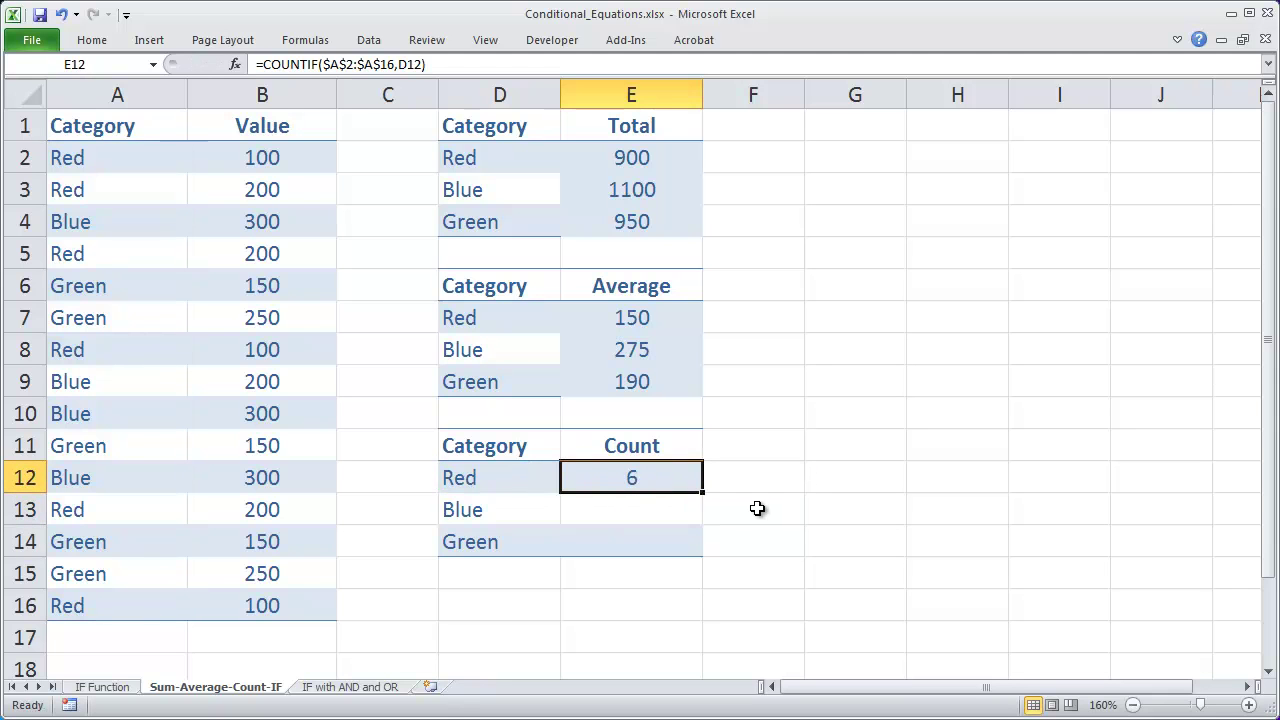
{"action": "left_click", "coordinate": [486, 477]}
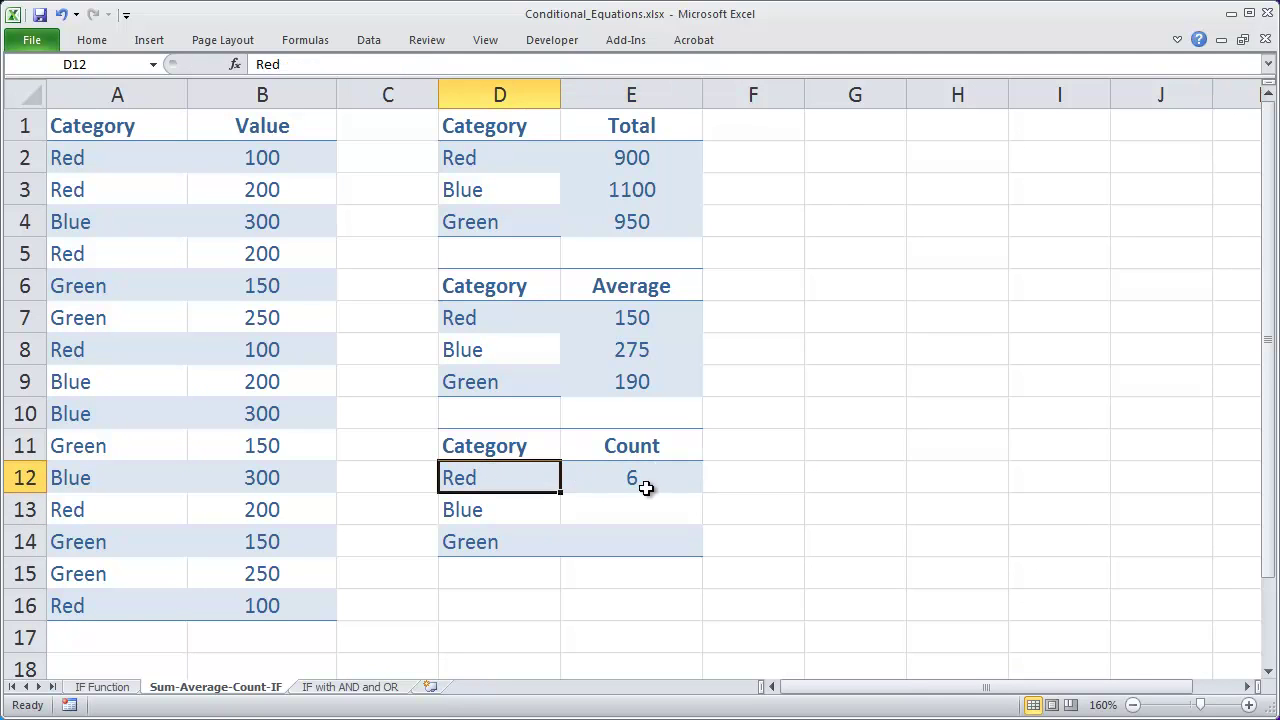
{"action": "left_click", "coordinate": [672, 485]}
{"action": "left_click_drag", "start_coordinate": [703, 492], "coordinate": [702, 552]}
{"action": "left_click", "coordinate": [663, 509]}
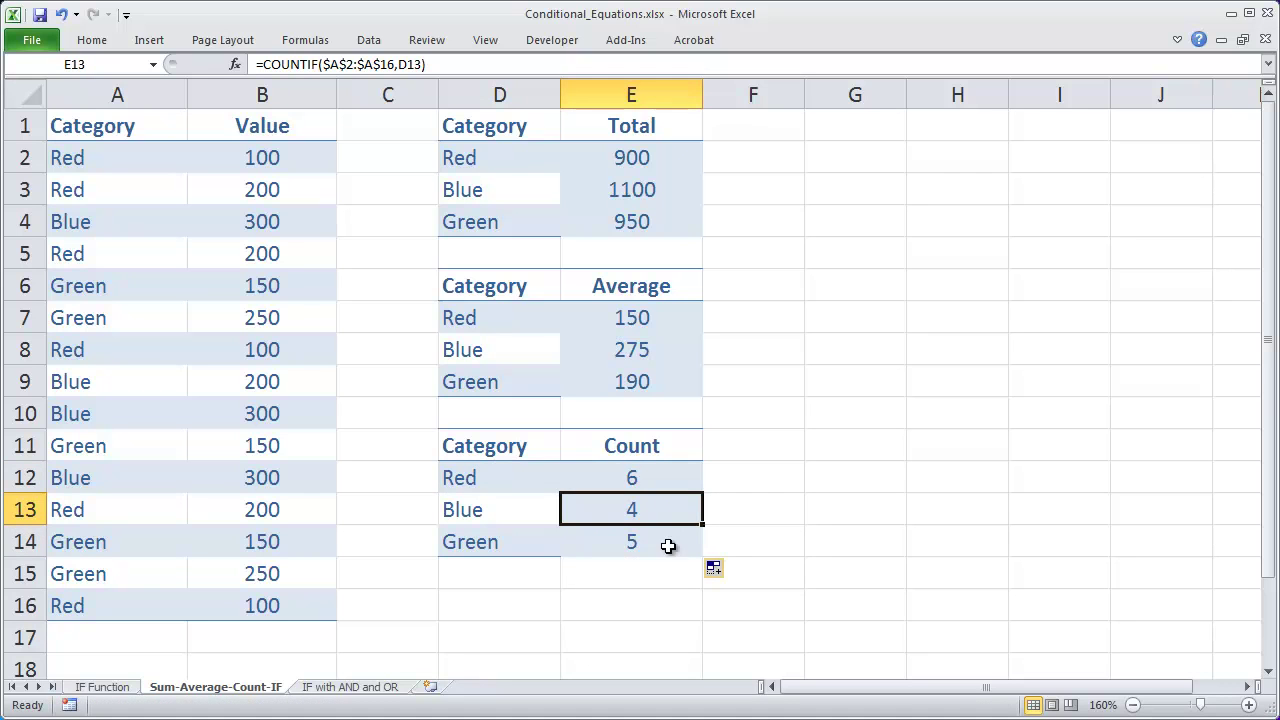
{"action": "left_click", "coordinate": [662, 543]}
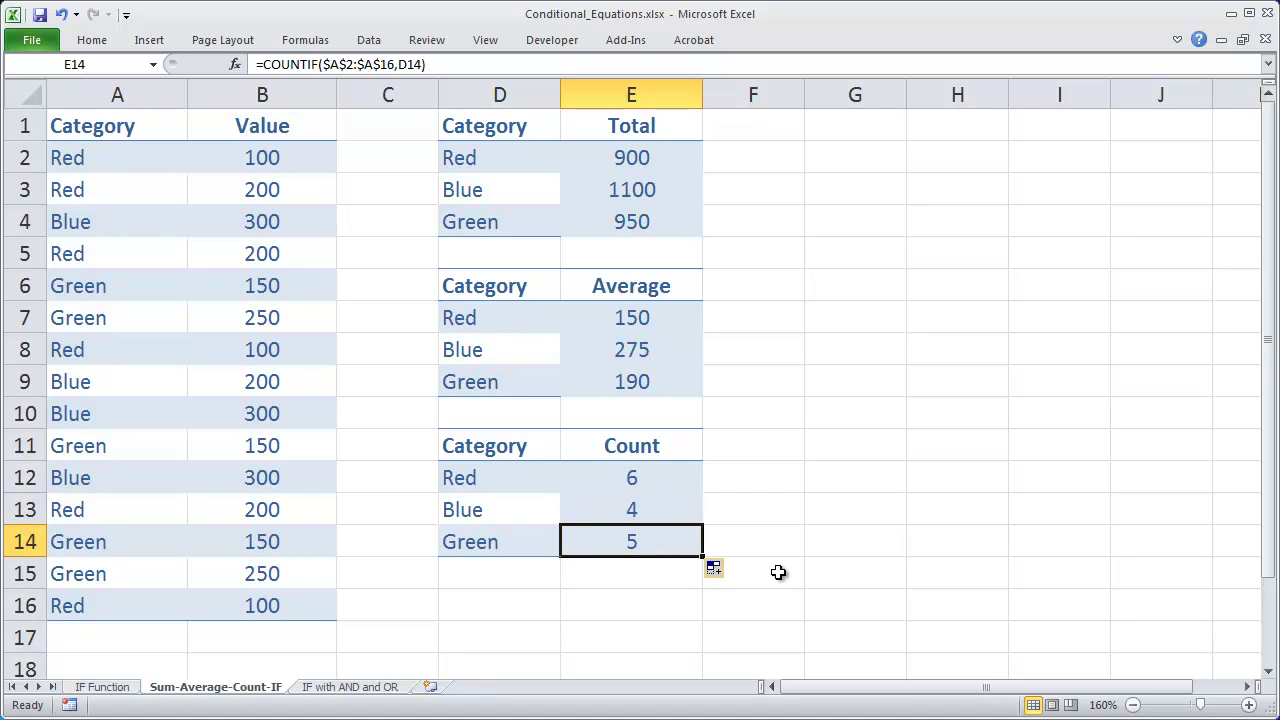
{"action": "left_click", "coordinate": [494, 448]}
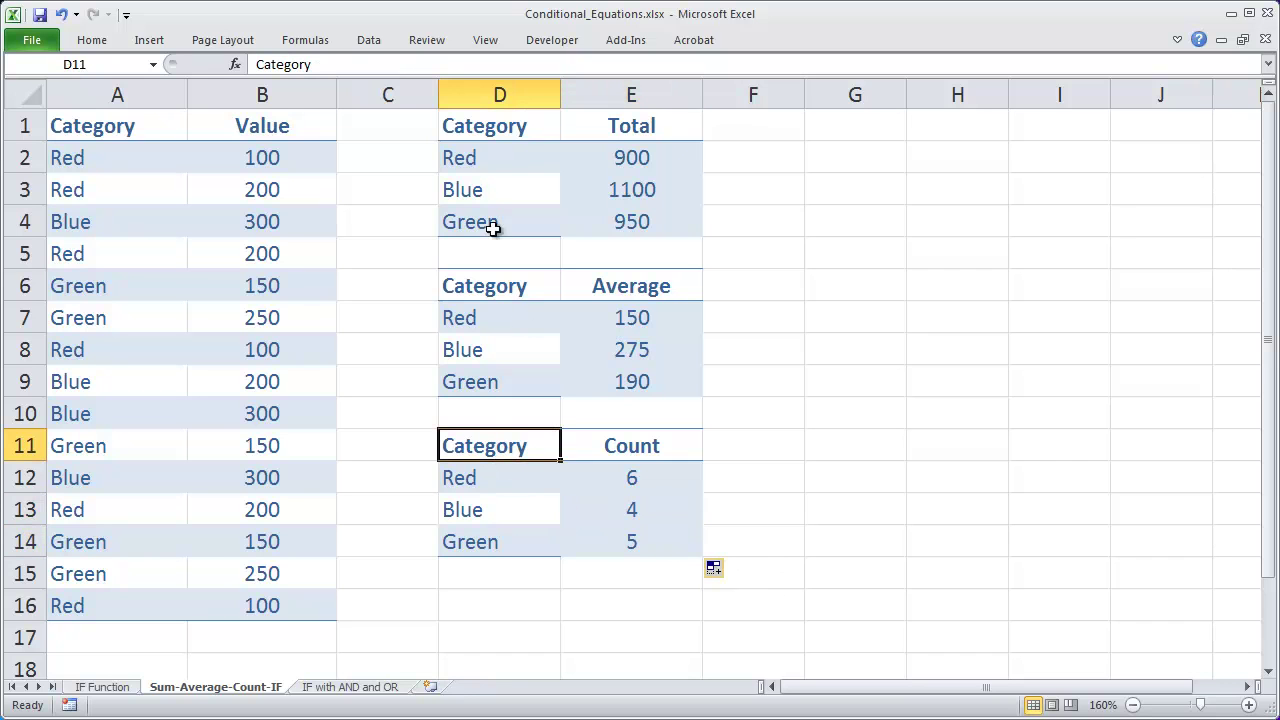
{"action": "left_click", "coordinate": [91, 126]}
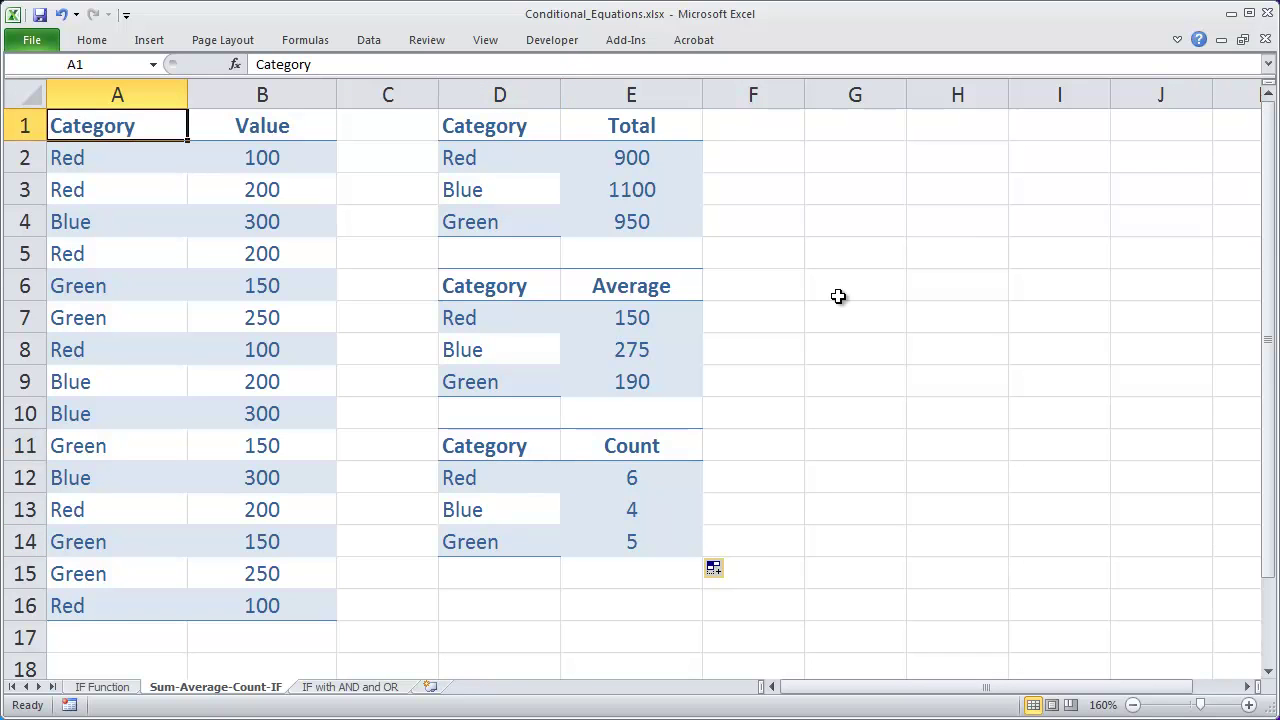